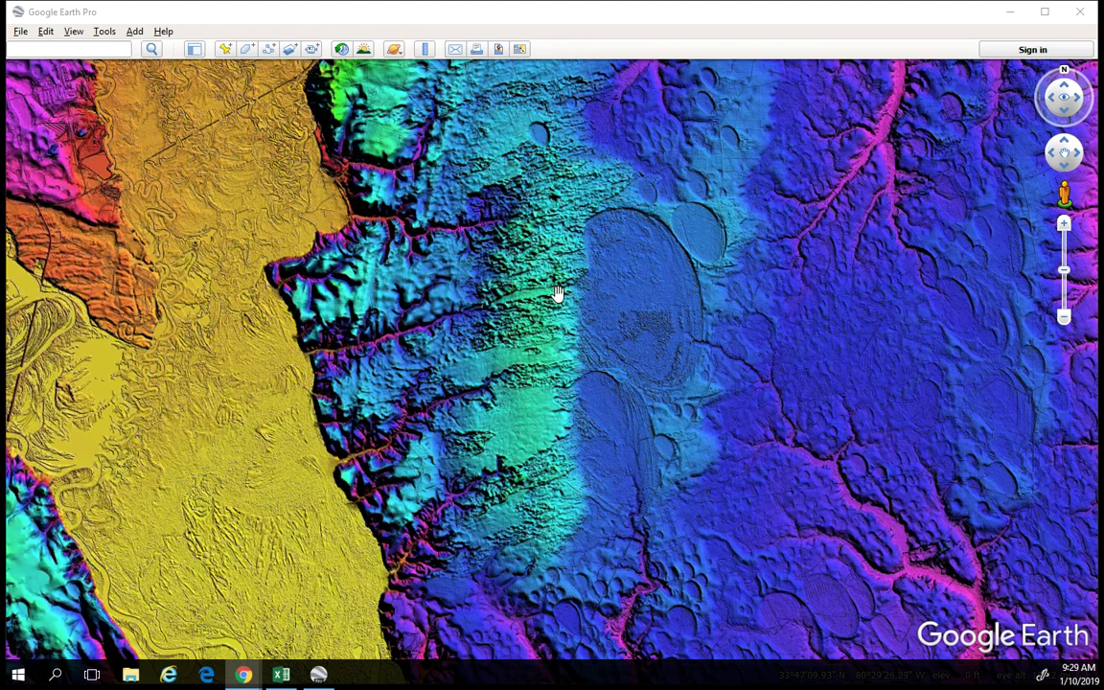
# - Switch to the browser's Google Earth Pro search results and open the download page at its Earth Pro on desktop section
pyautogui.click(1008, 12)
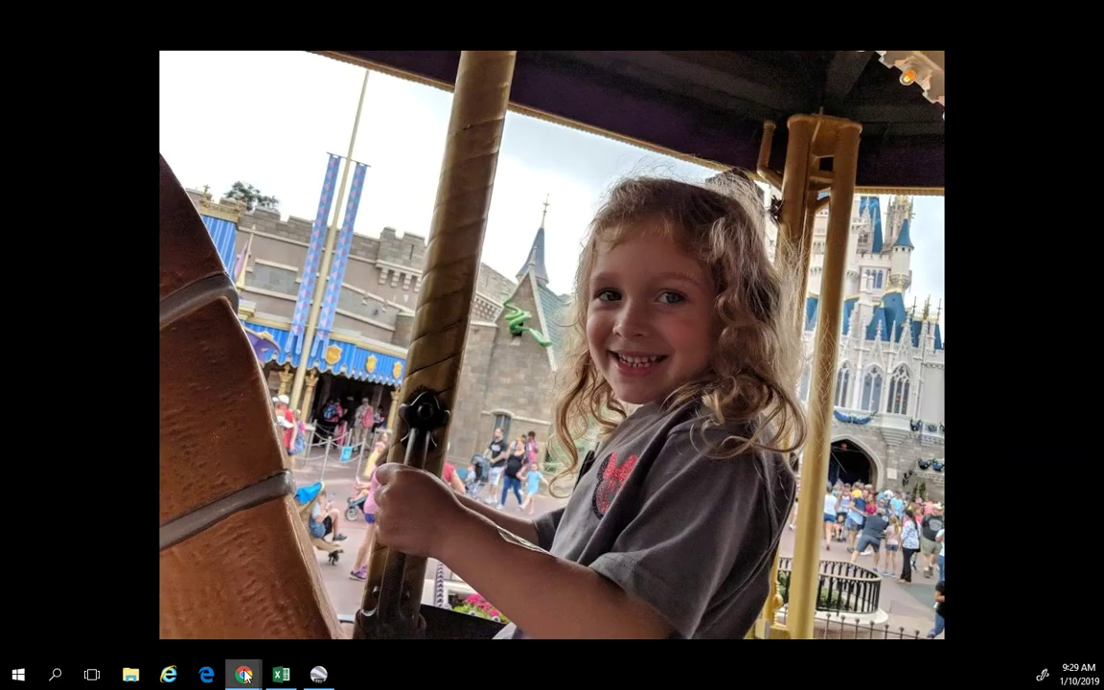
pyautogui.moveTo(242, 680)
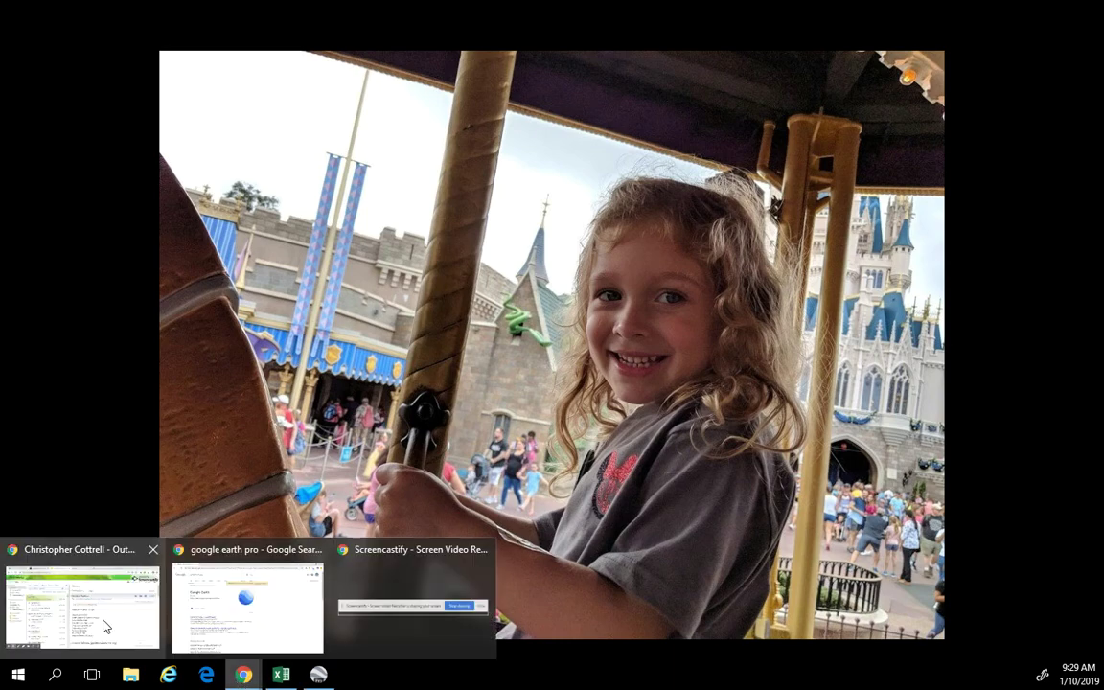
pyautogui.click(226, 625)
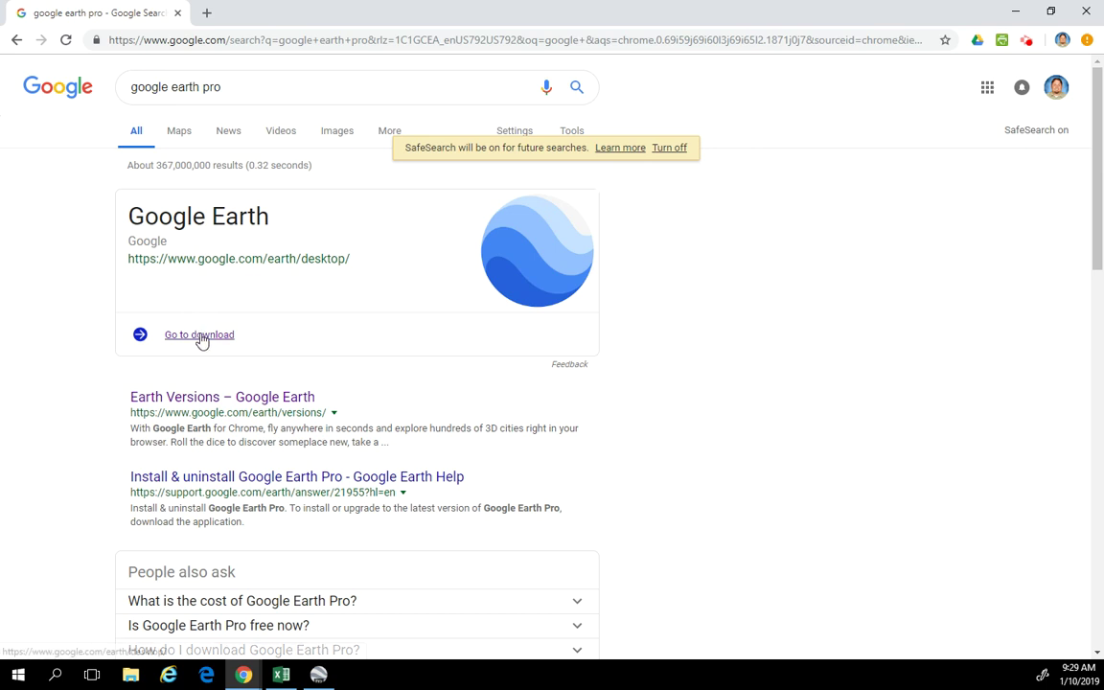
pyautogui.click(202, 337)
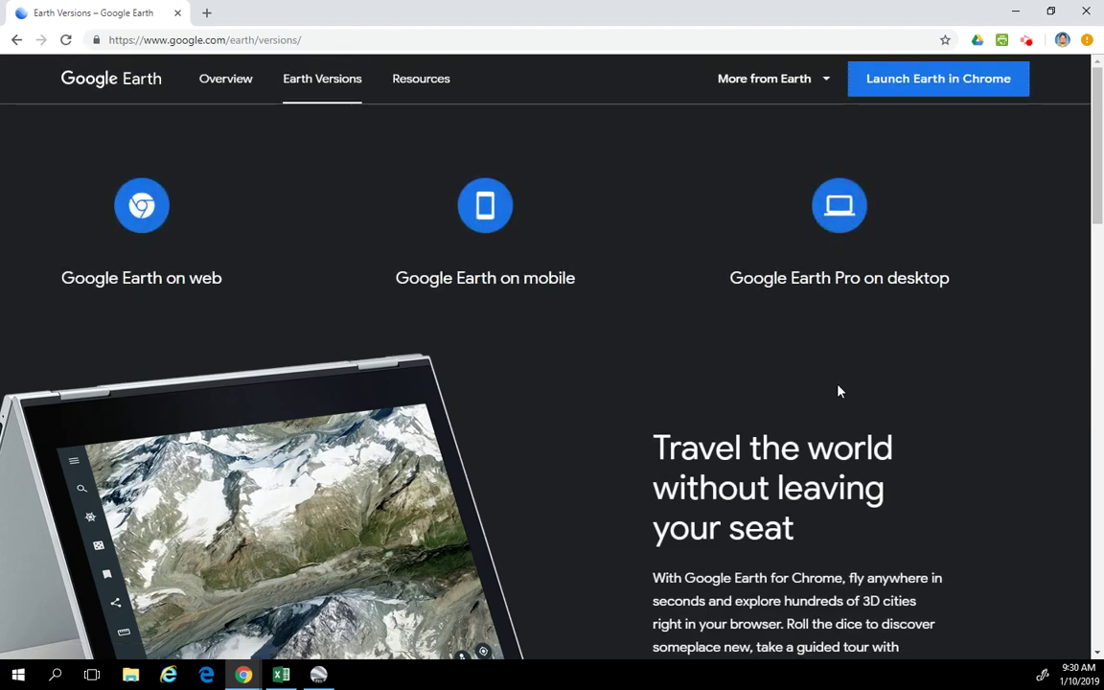
pyautogui.scroll(-6, 879, 396)
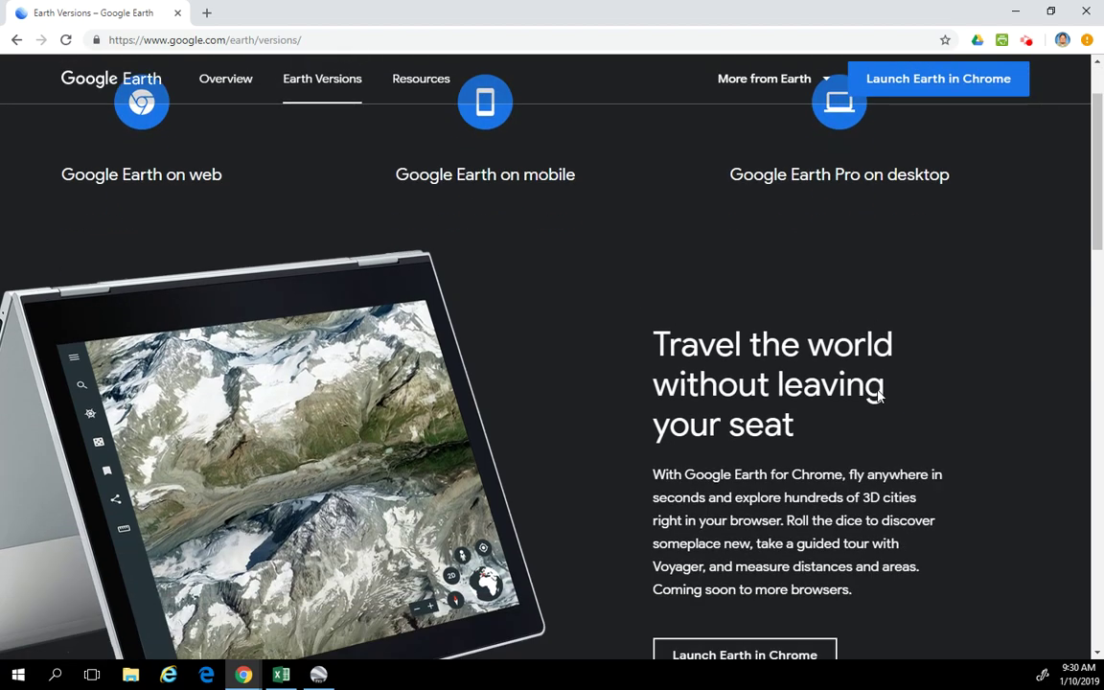
pyautogui.scroll(-12, 879, 396)
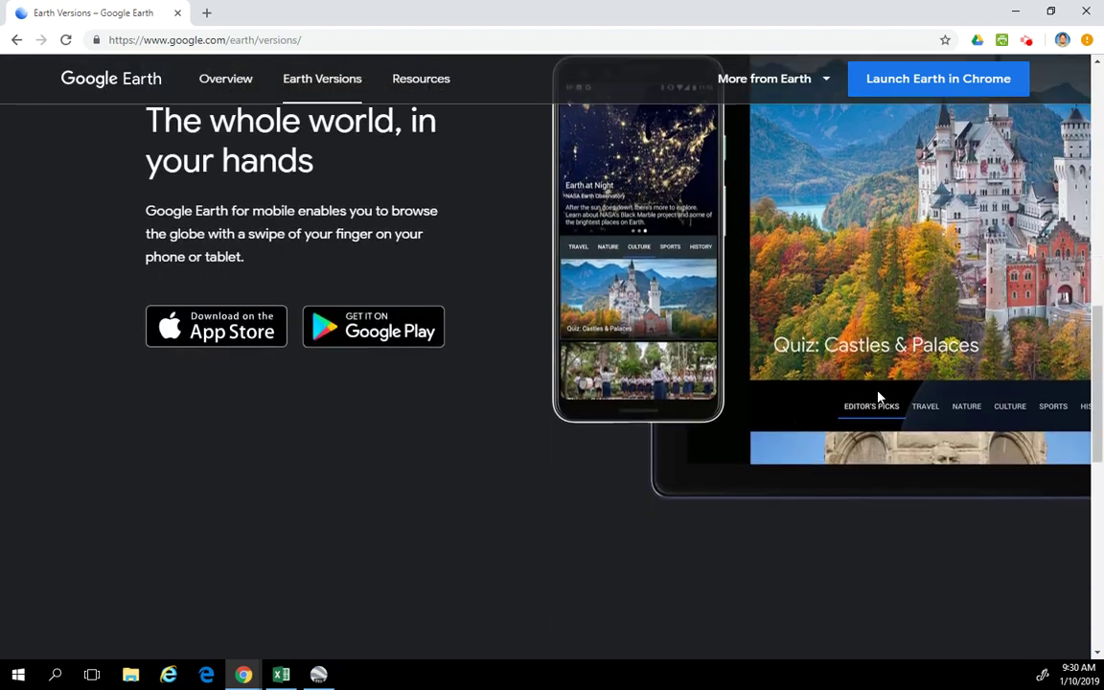
pyautogui.scroll(2, 878, 396)
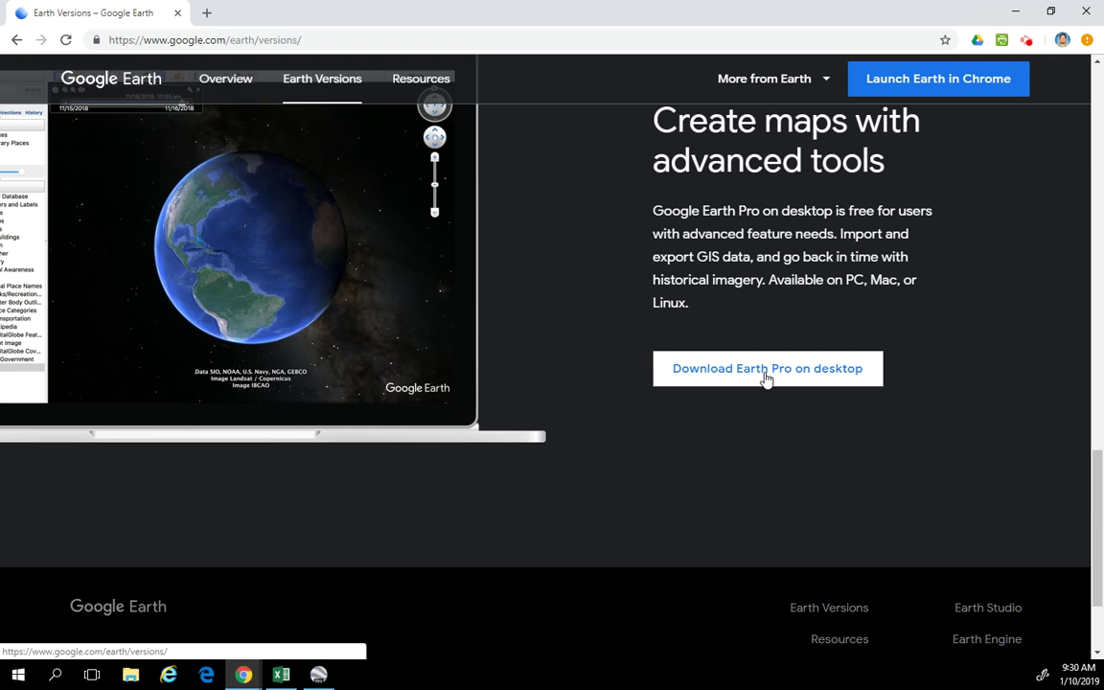
# - Switch to Google Earth Pro, show the sidebar and hide everything in My Places
pyautogui.click(318, 675)
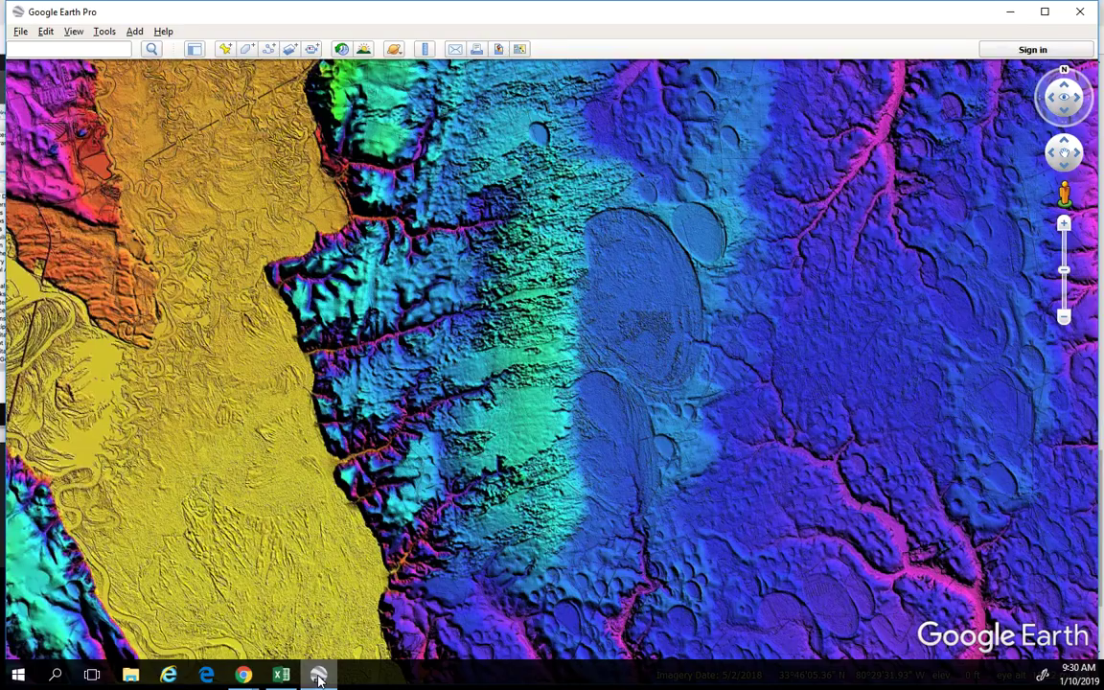
pyautogui.click(195, 53)
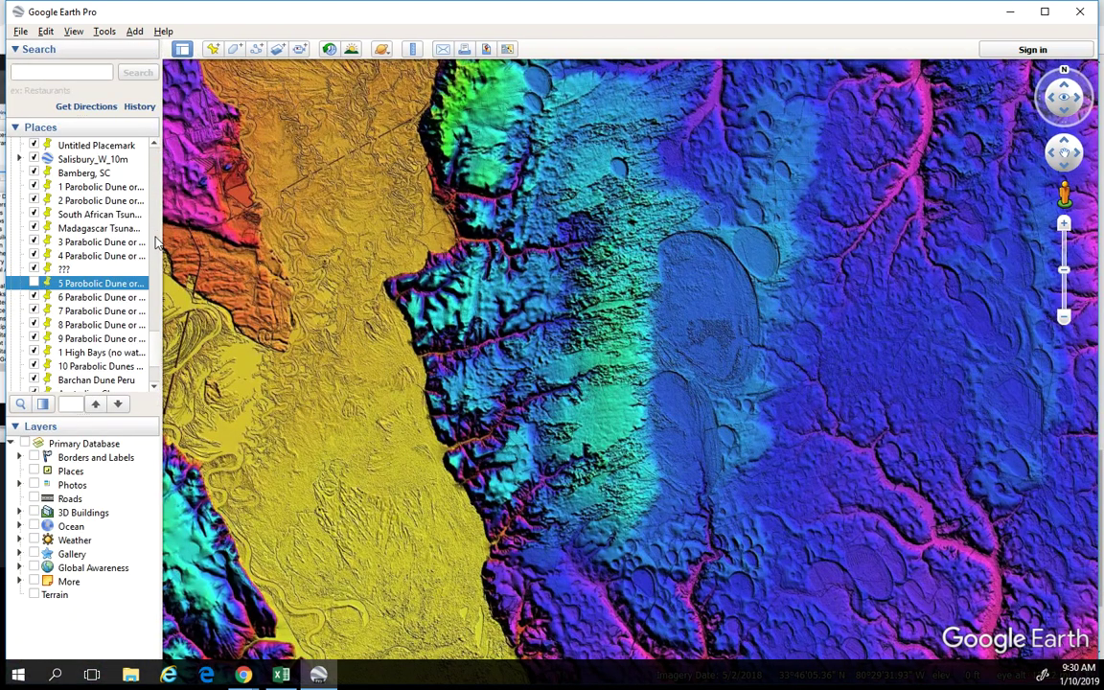
pyautogui.scroll(5, 154, 240)
pyautogui.scroll(10, 158, 206)
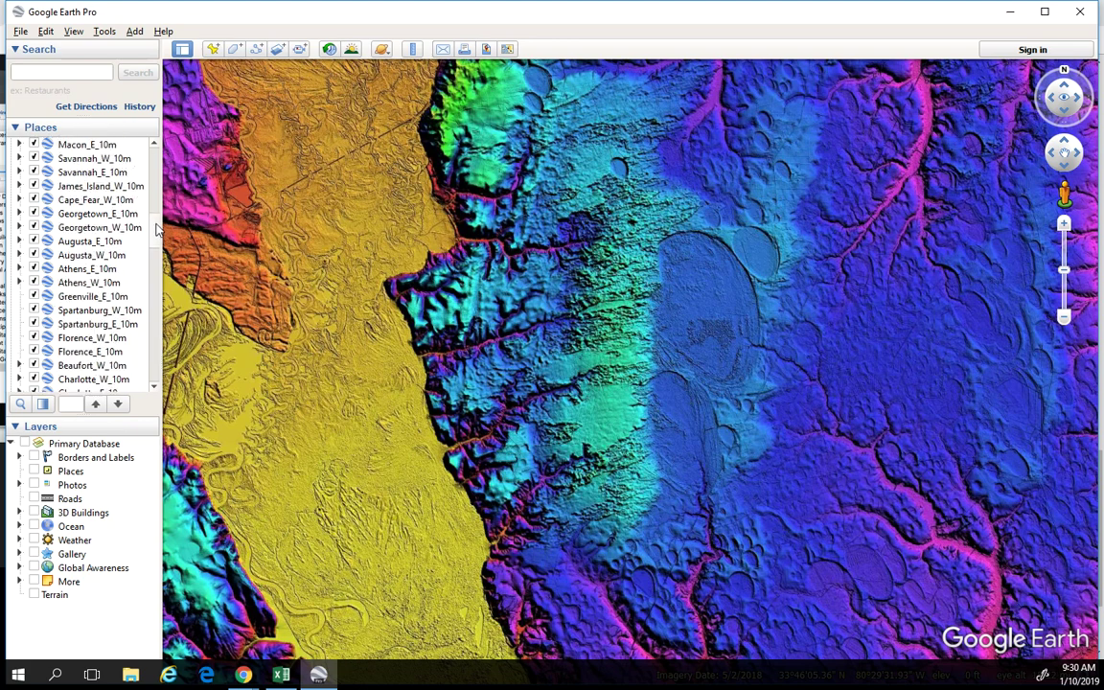
pyautogui.scroll(6, 157, 206)
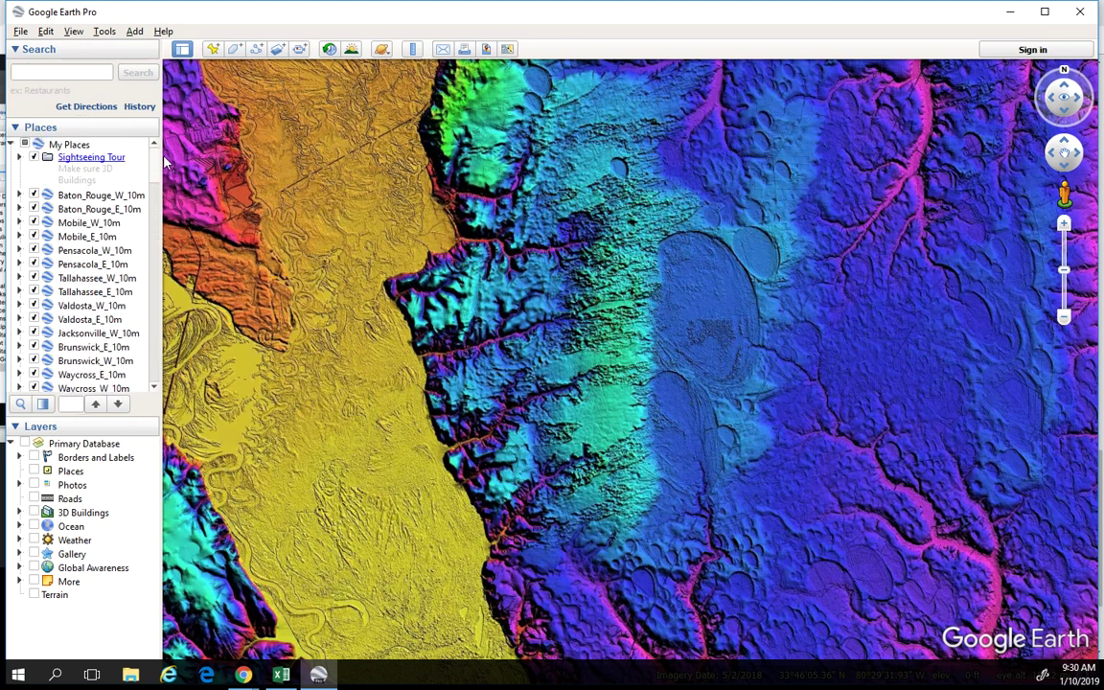
pyautogui.click(24, 143)
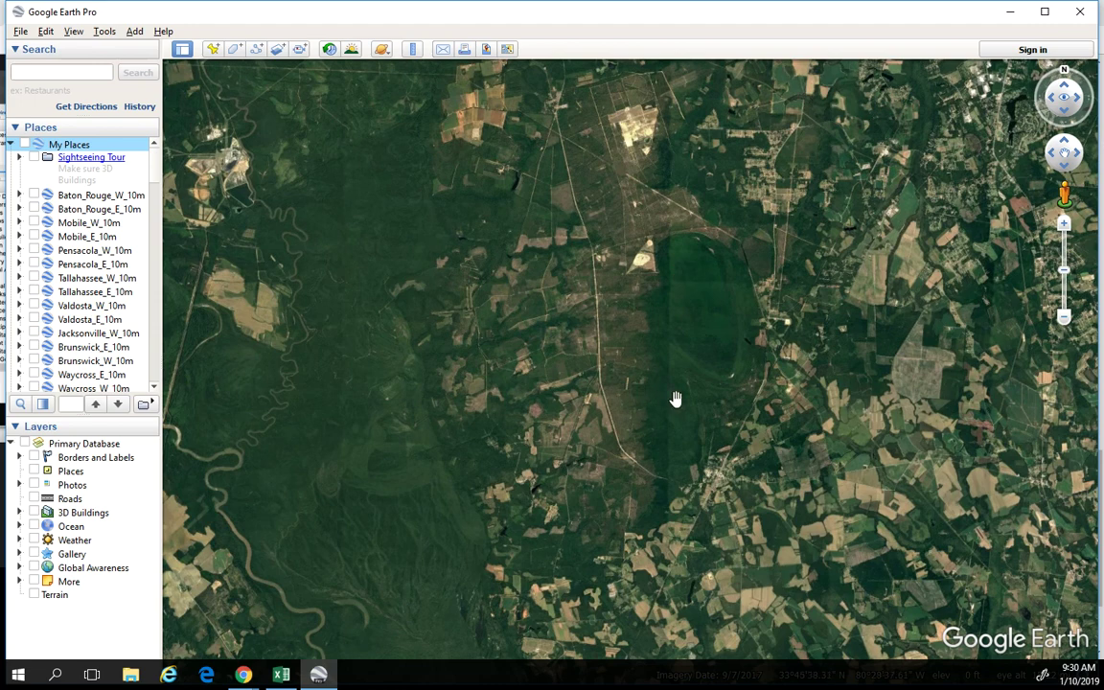
# - Preview the Roads layer, leave only Borders and Labels turned on, and show everything in My Places again
pyautogui.click(33, 498)
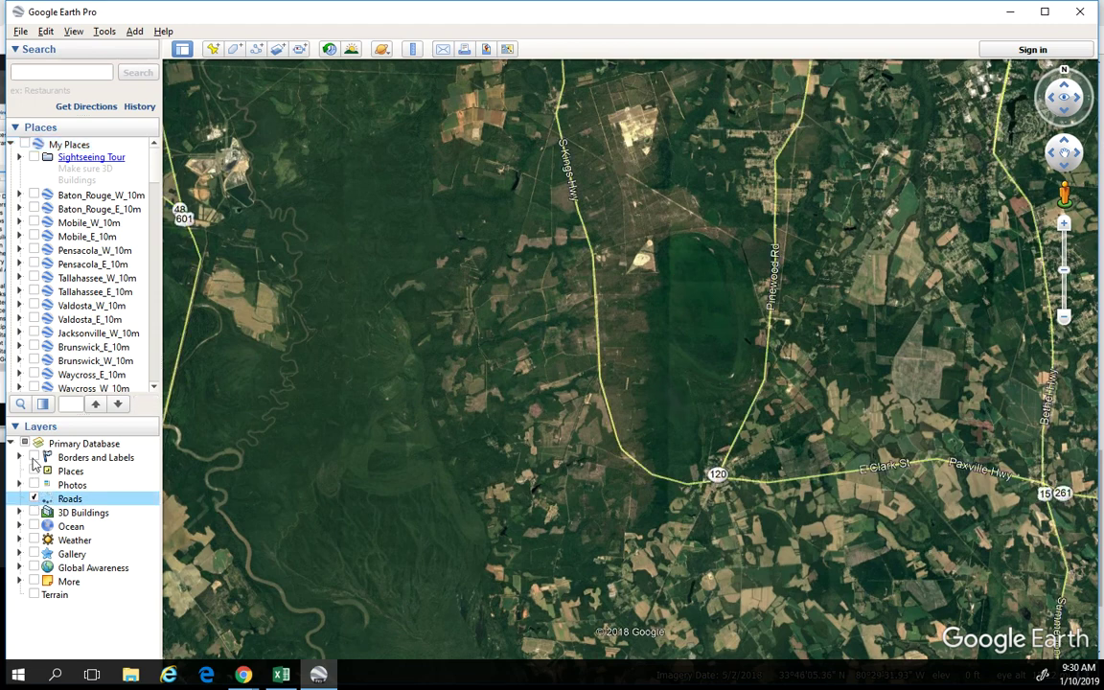
pyautogui.click(33, 457)
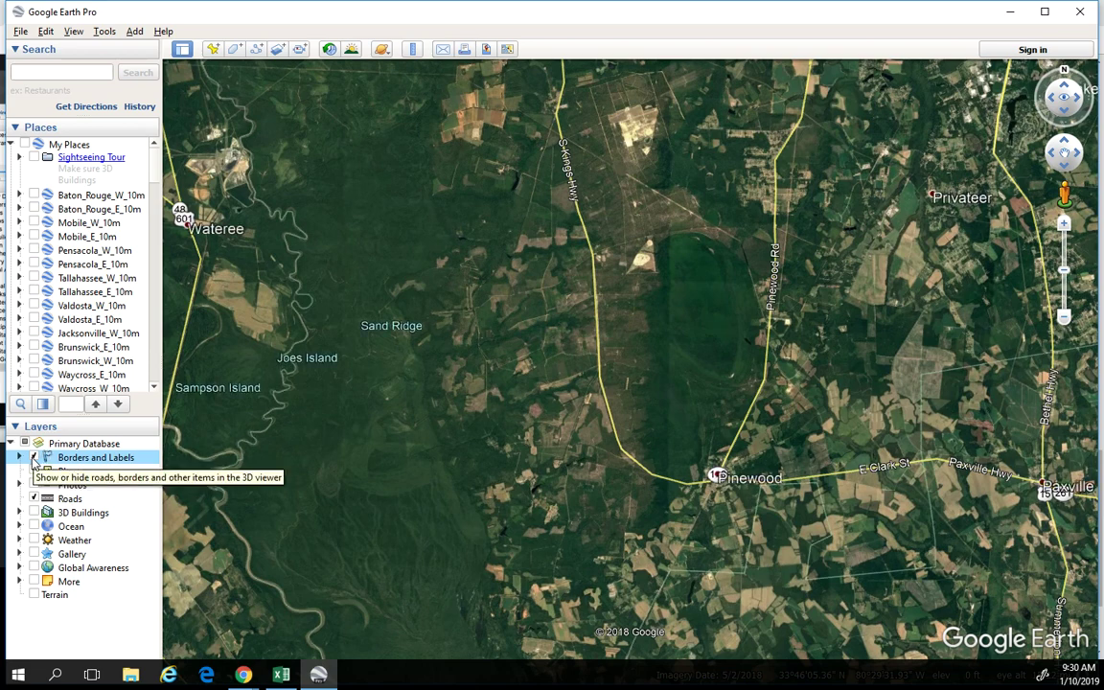
pyautogui.click(34, 498)
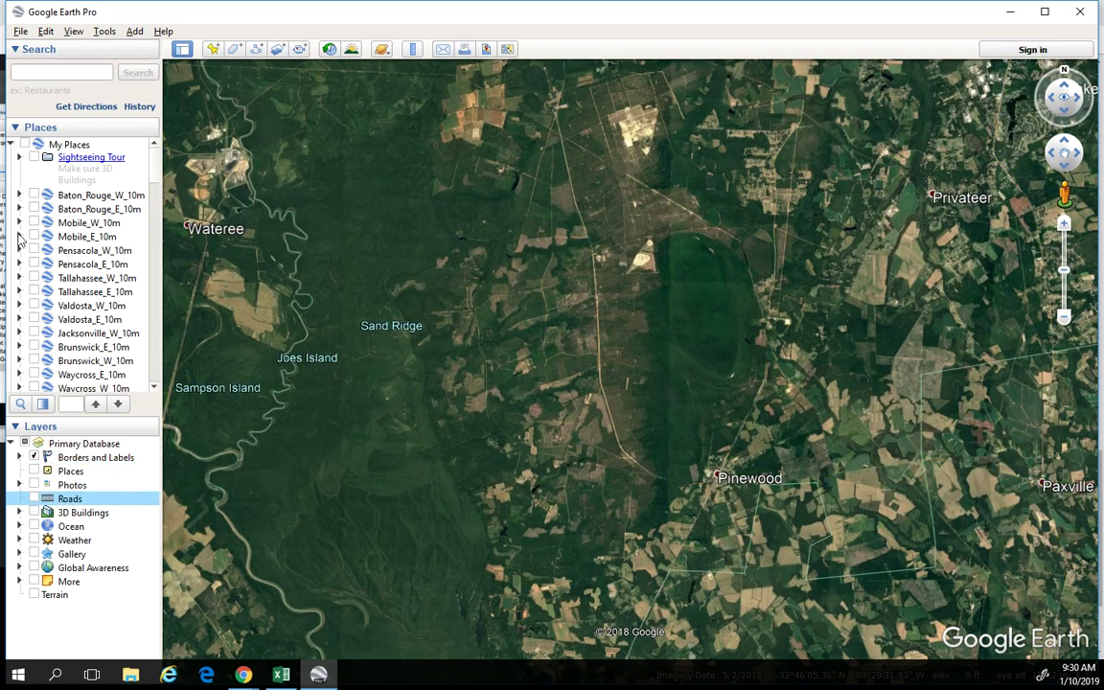
pyautogui.click(25, 144)
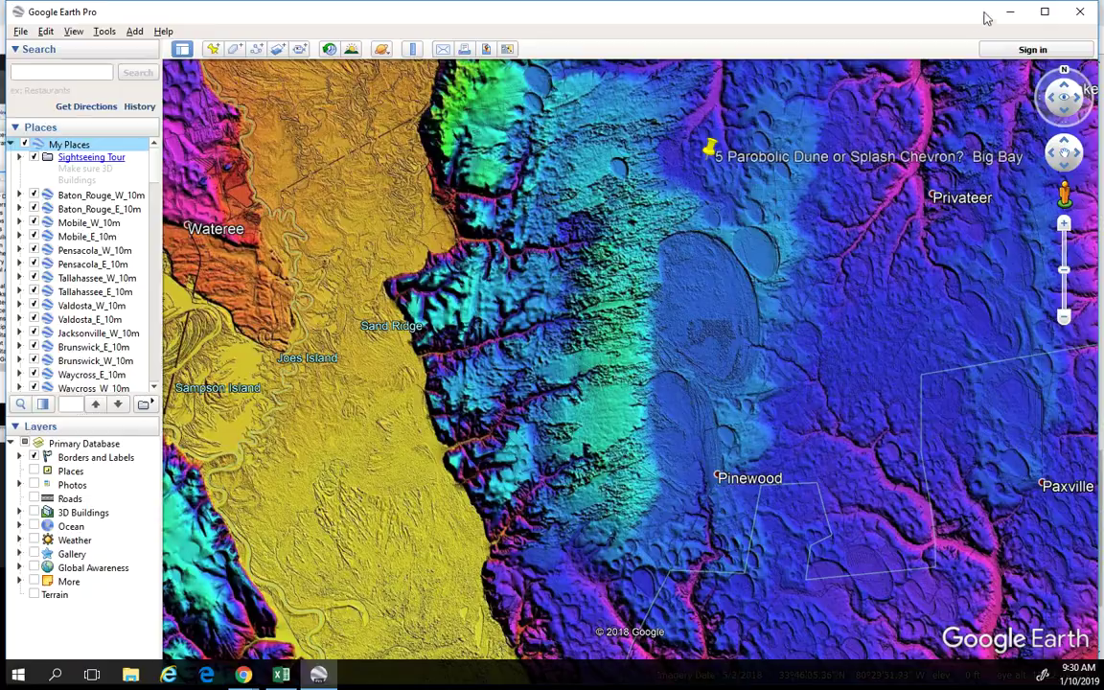
# - Return to the browser and open cintos.org in a new tab
pyautogui.click(1009, 13)
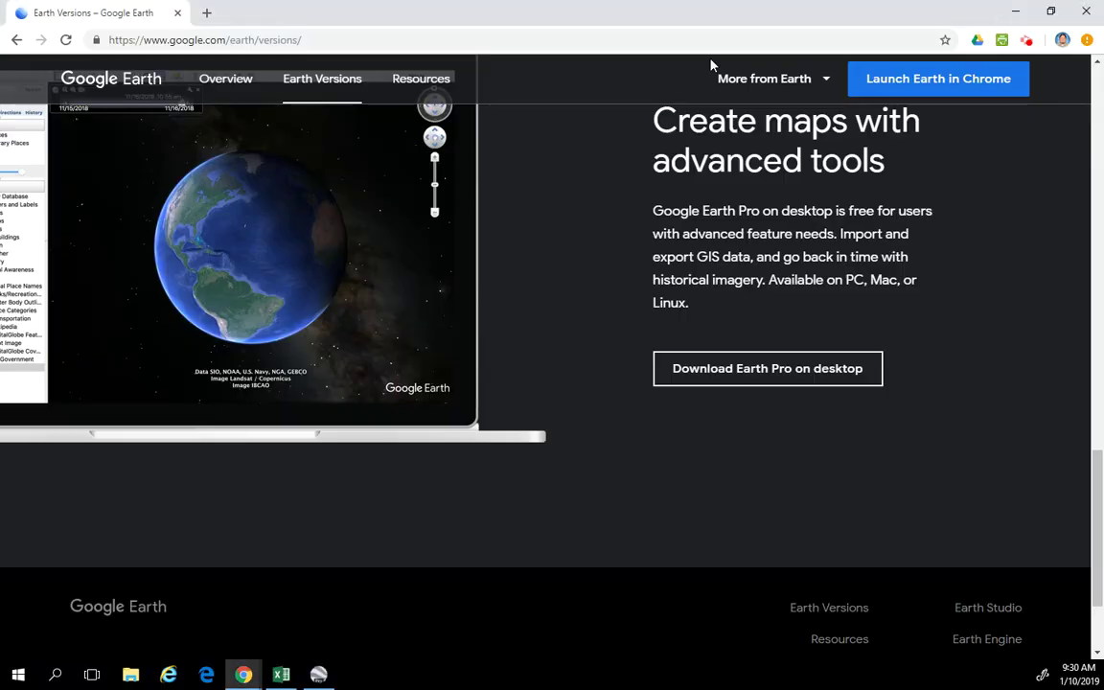
pyautogui.click(208, 13)
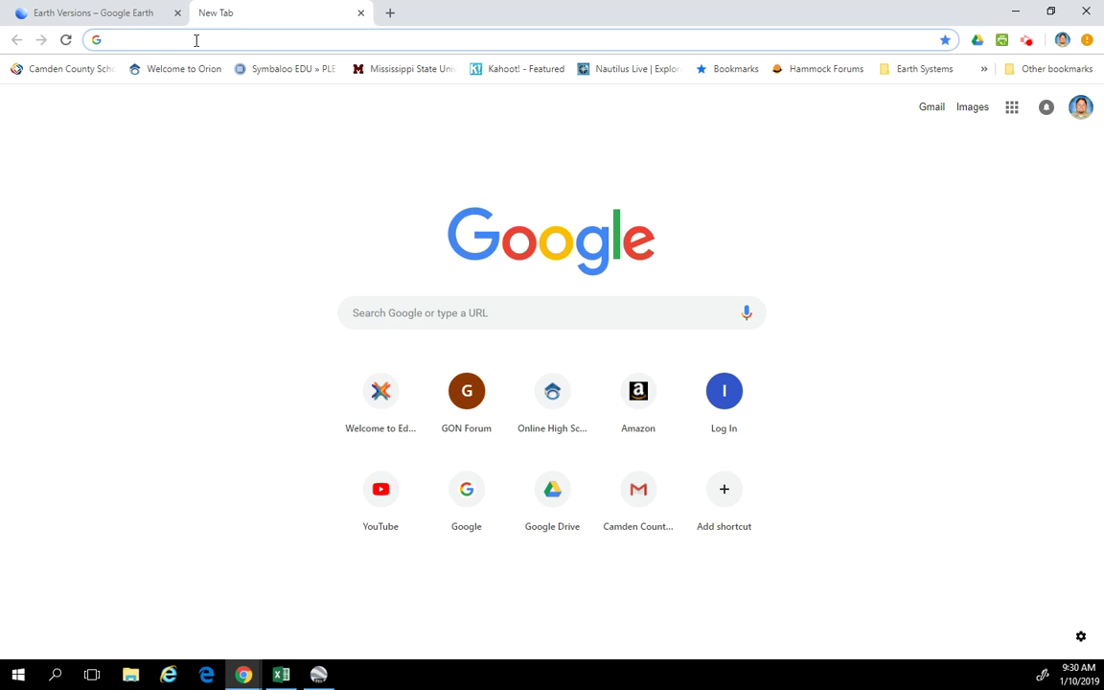
pyautogui.write('cintos.org')
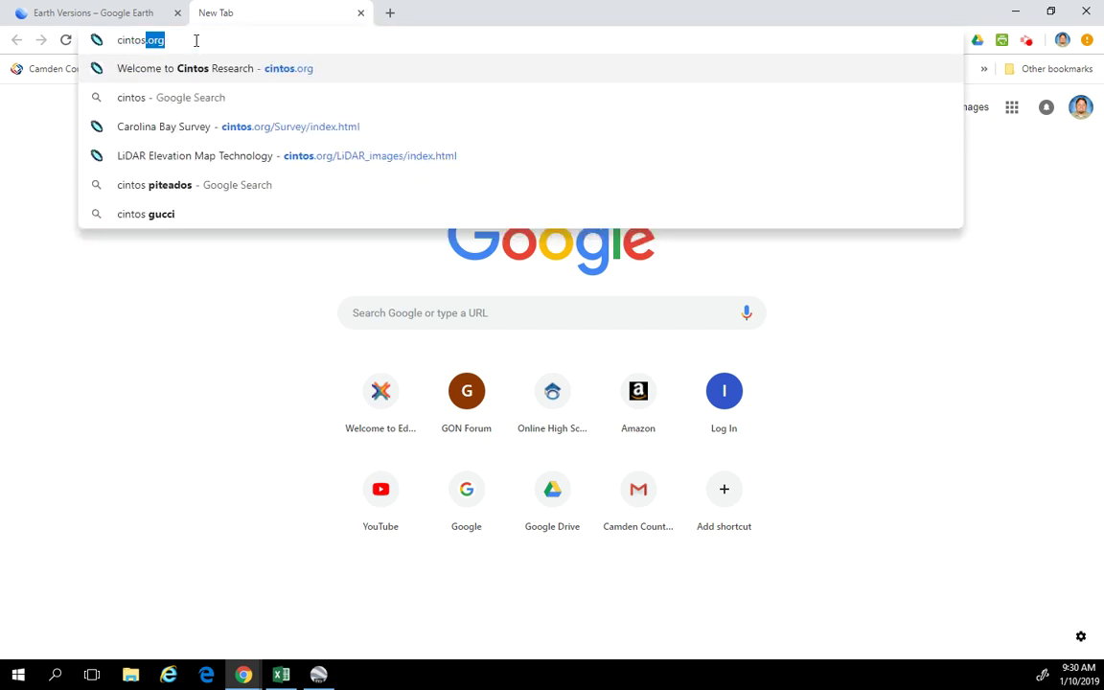
pyautogui.press('Return')
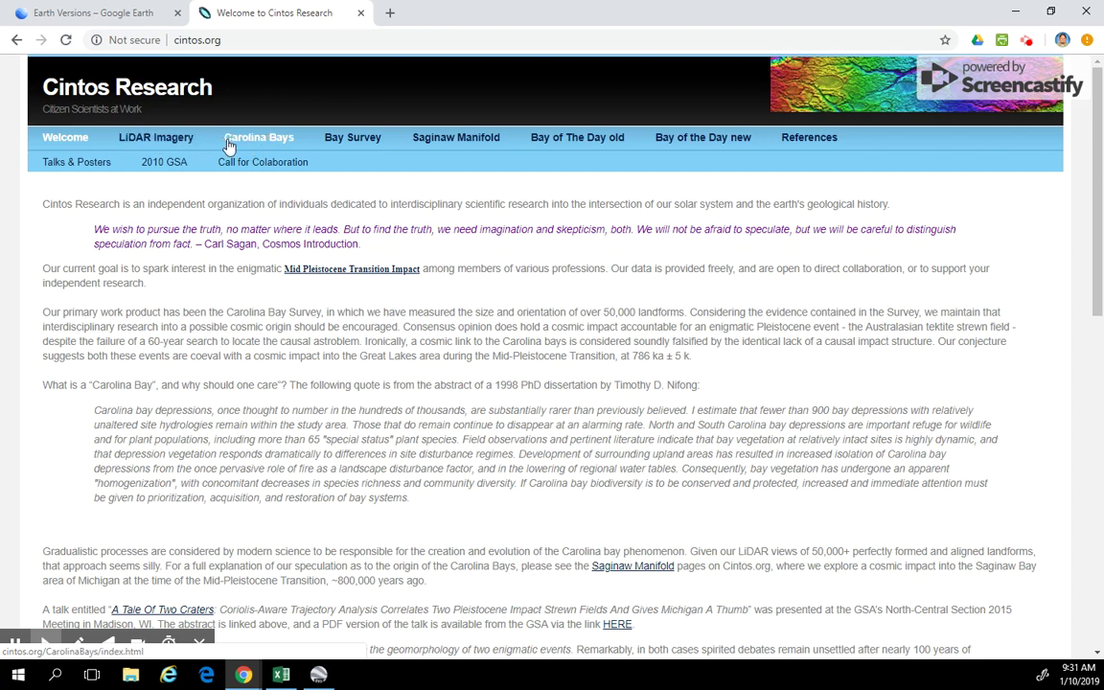
# - Open the LiDAR Imagery page and look through its sample elevation images of the Carolina bays
pyautogui.click(140, 138)
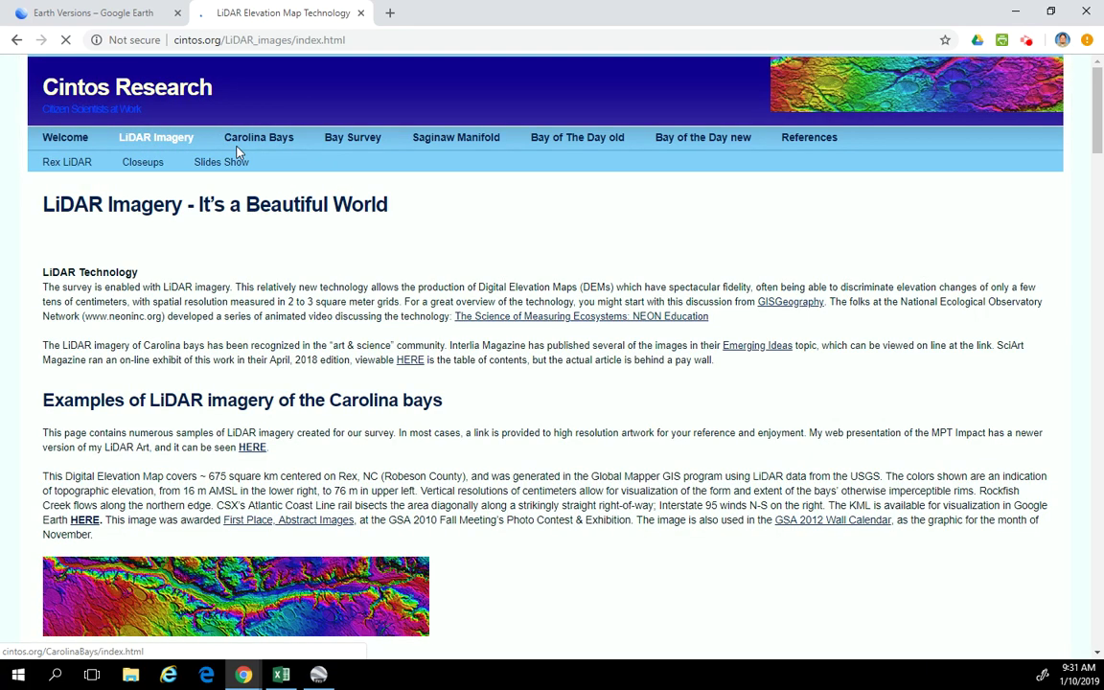
pyautogui.scroll(-3, 325, 311)
pyautogui.scroll(-8, 325, 318)
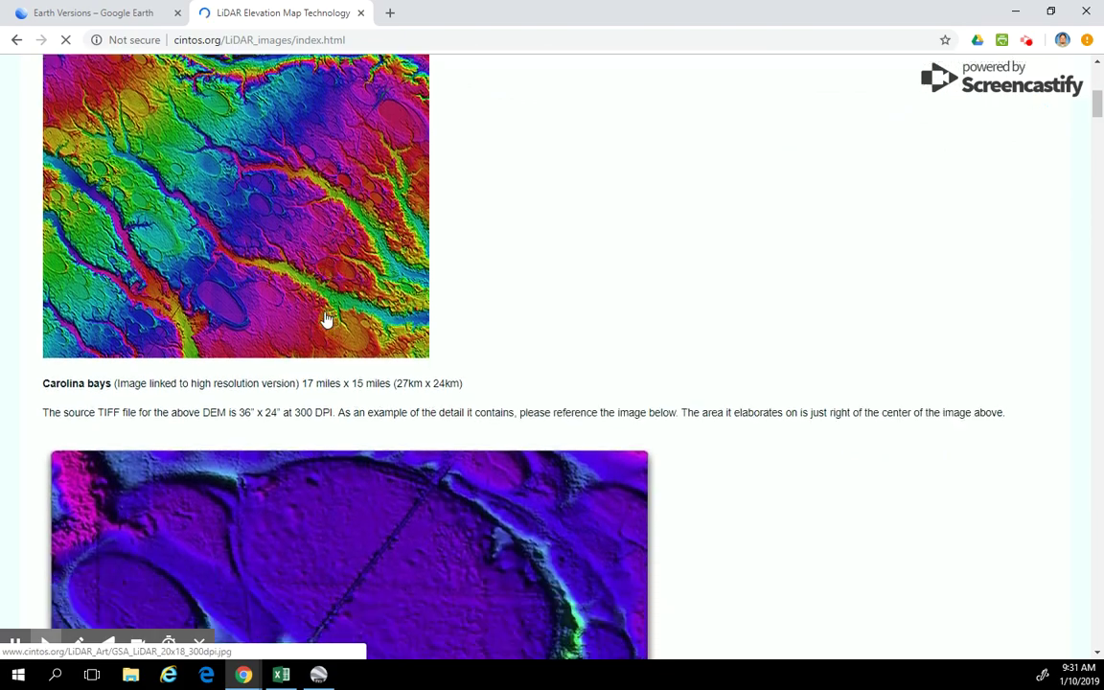
pyautogui.scroll(-3, 324, 319)
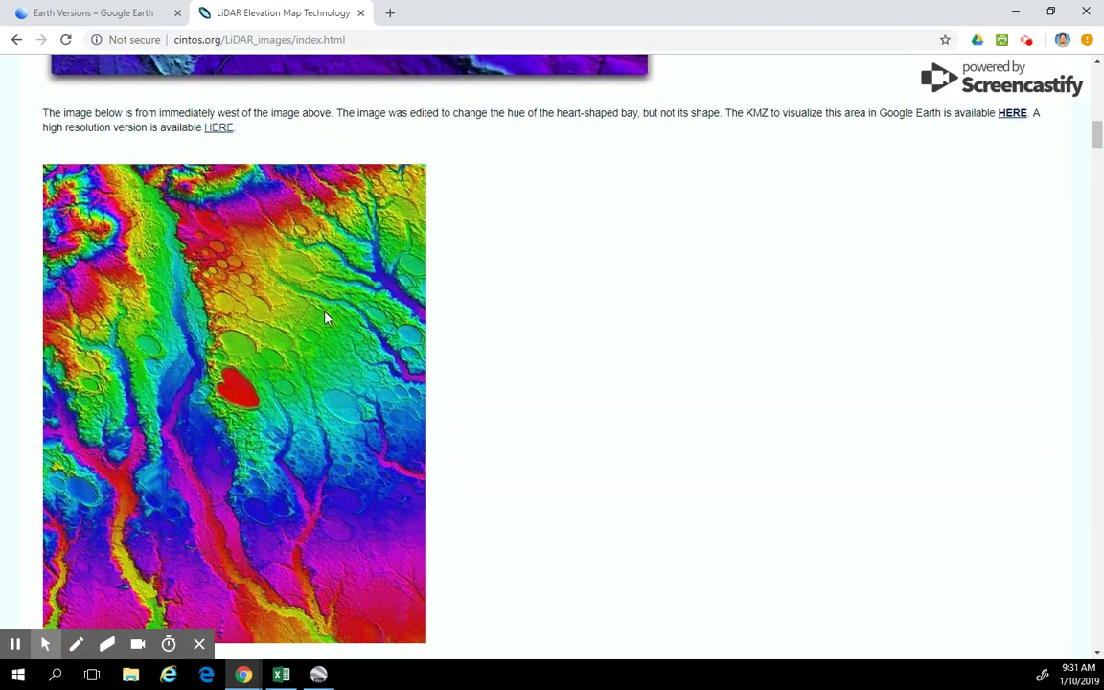
pyautogui.scroll(-3, 466, 328)
pyautogui.scroll(15, 466, 328)
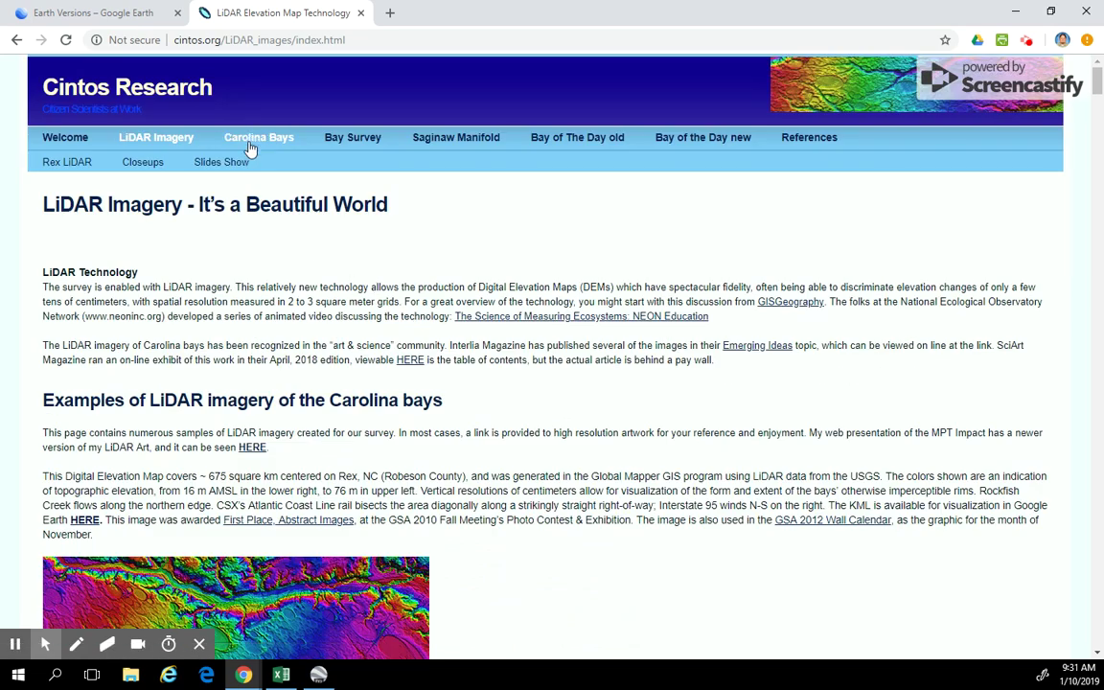
# - Open the Carolina Bays page and skim its aerial photograph and introductory text
pyautogui.click(249, 142)
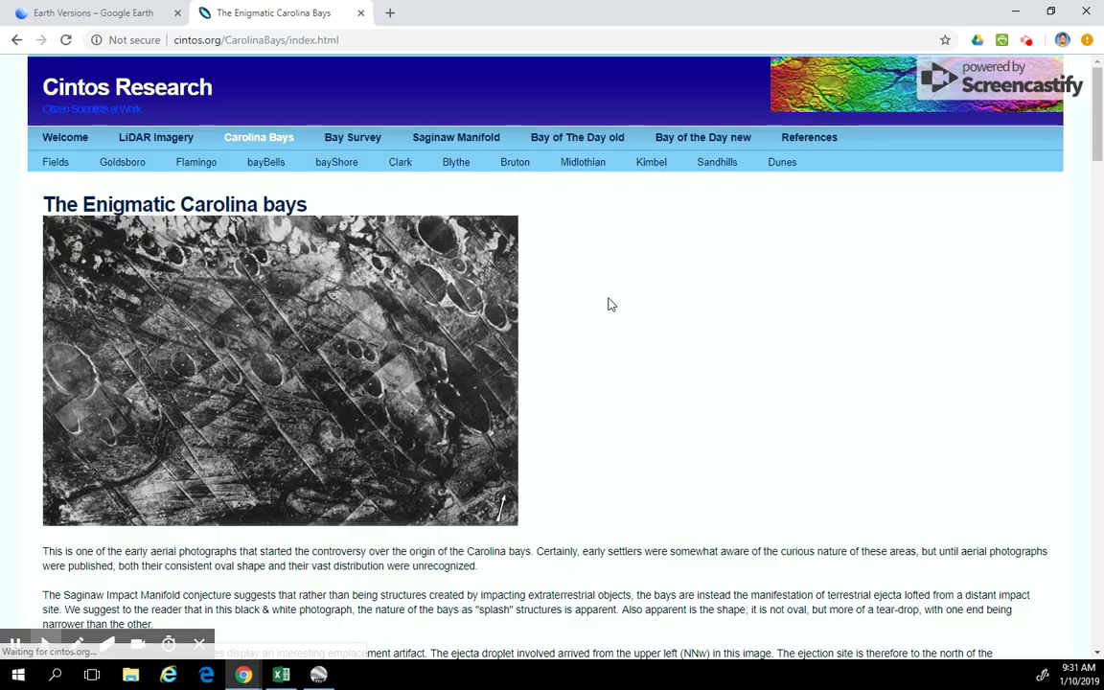
pyautogui.scroll(-6, 622, 296)
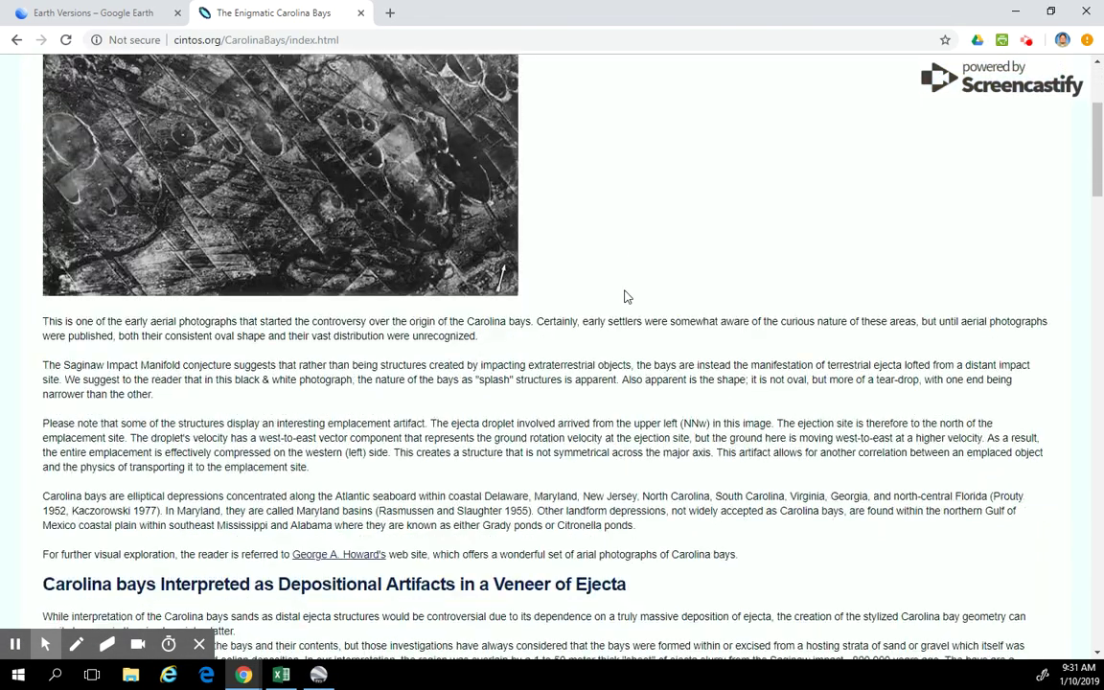
pyautogui.scroll(7, 627, 292)
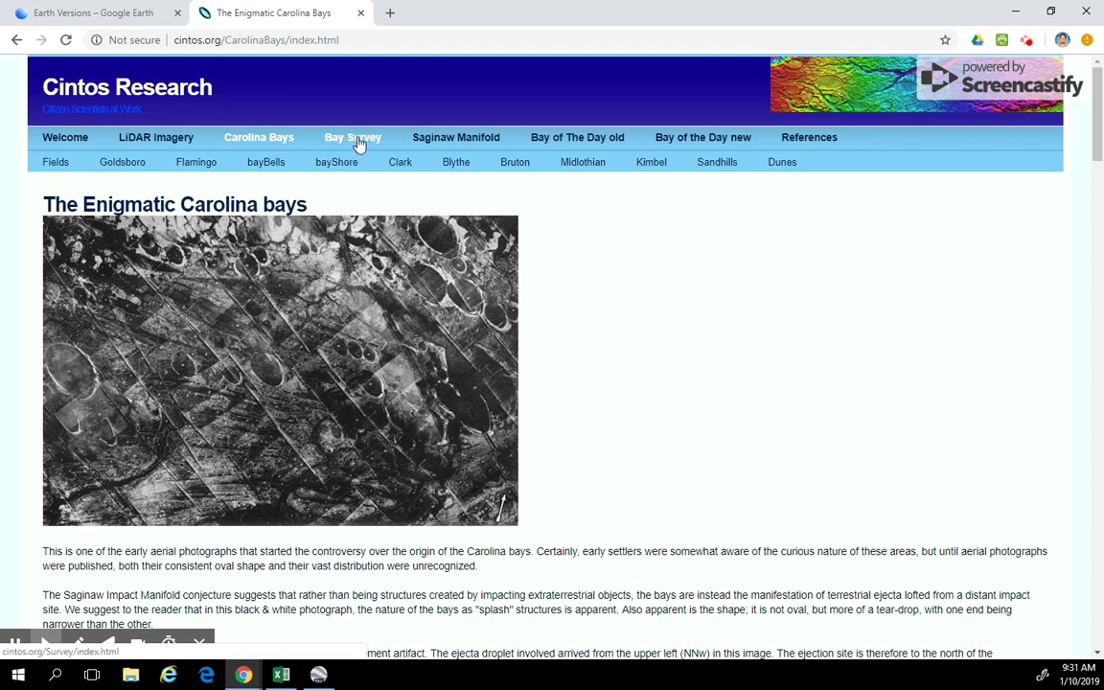
# - Open the Bay Survey page and download the DEM file for the Jacksonville_W quadrant from the upper survey map
pyautogui.click(356, 139)
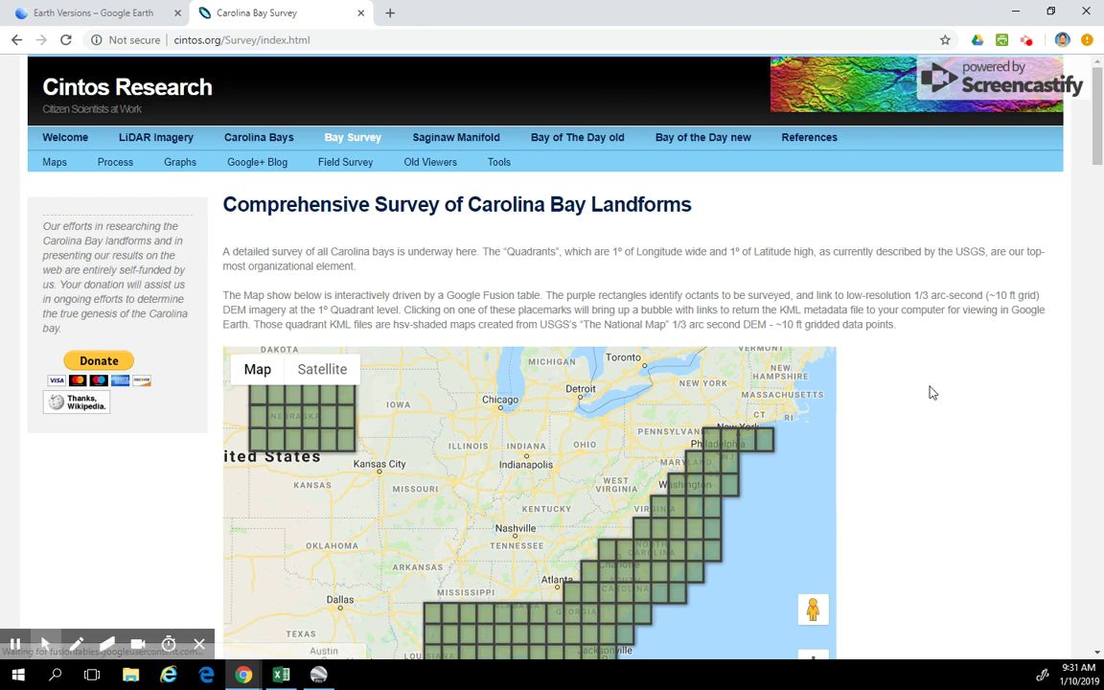
pyautogui.scroll(-3, 932, 387)
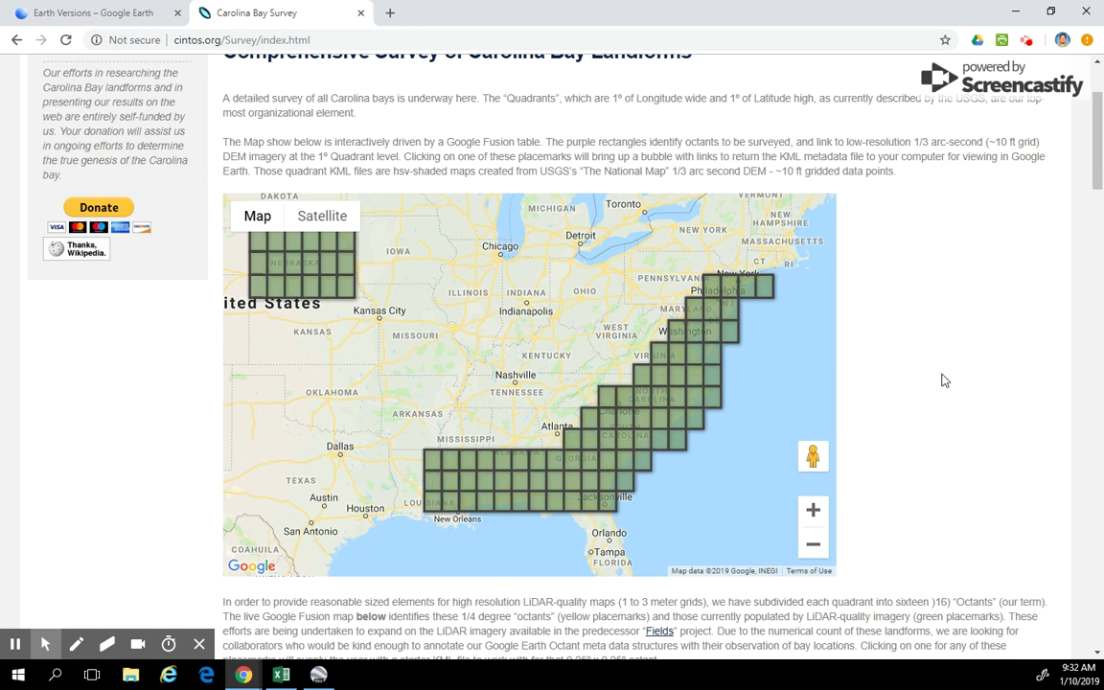
pyautogui.scroll(-2, 943, 381)
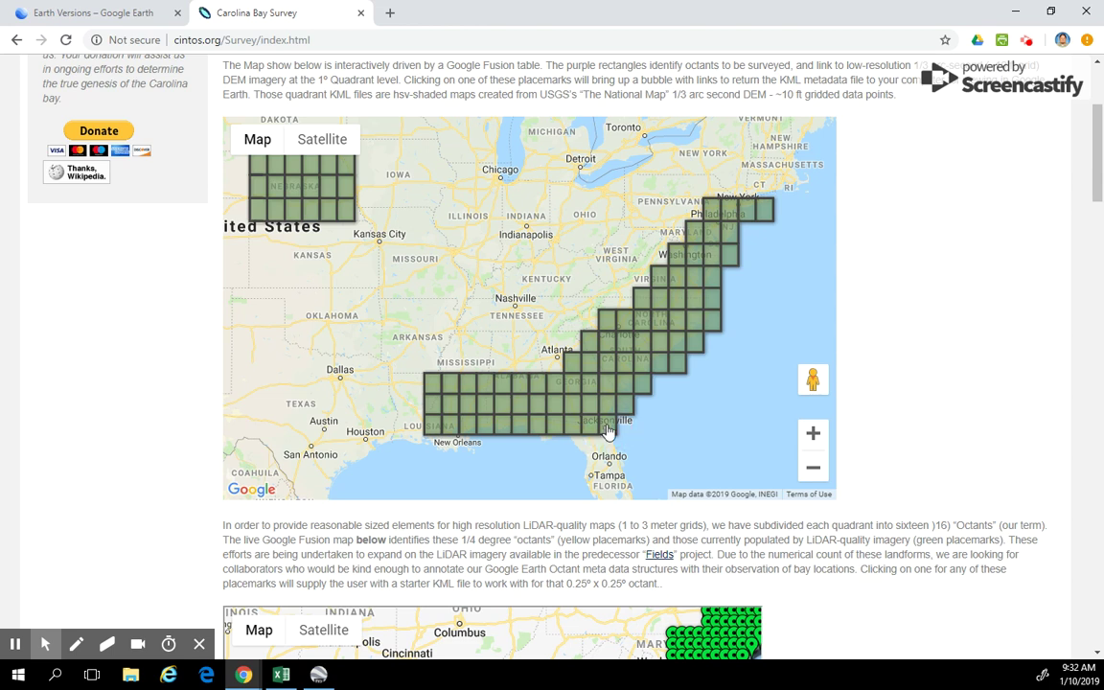
pyautogui.click(608, 431)
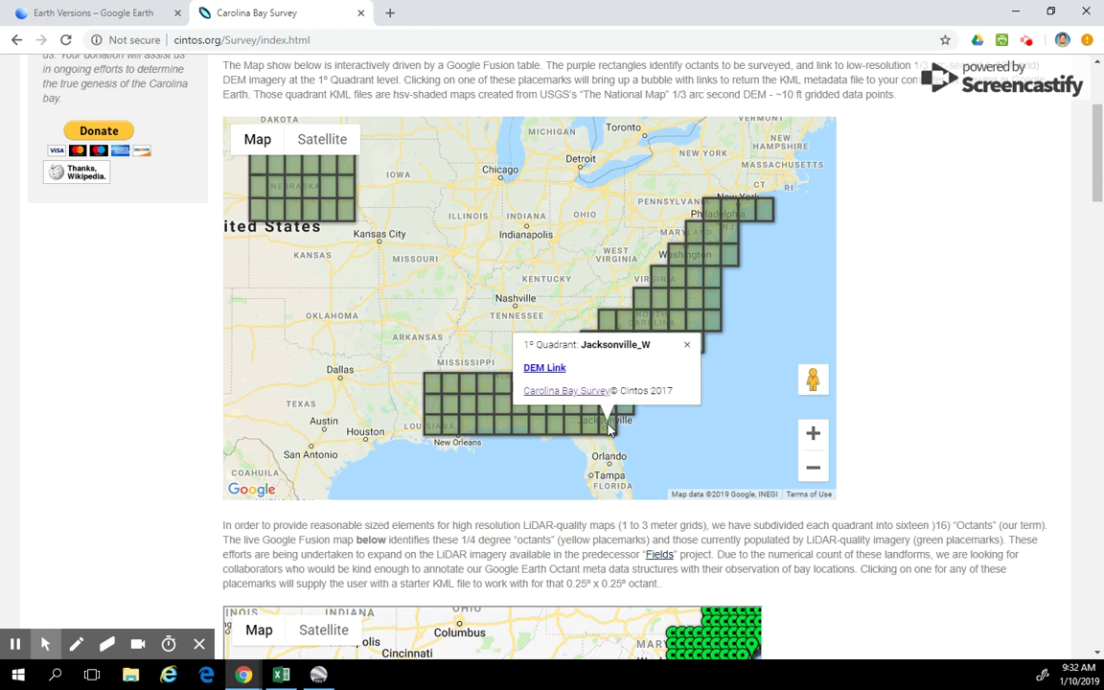
pyautogui.click(542, 375)
pyautogui.moveTo(130, 610)
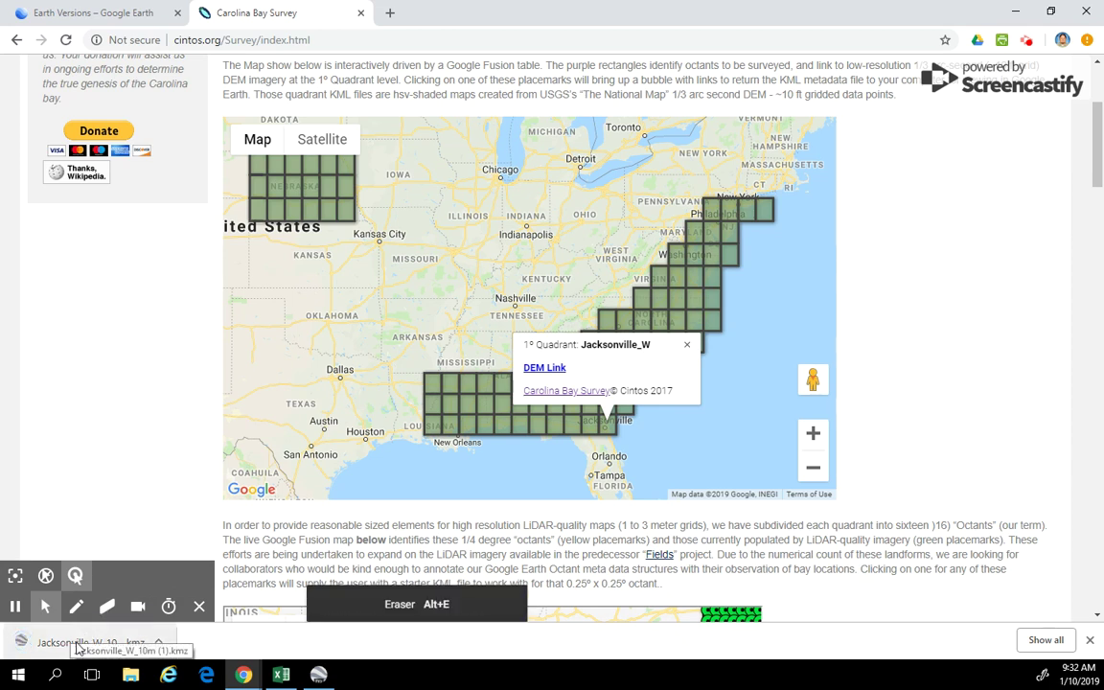
# - Switch to Google Earth Pro and view the coastal area from the South Carolina placemarks down to Jacksonville
pyautogui.click(103, 18)
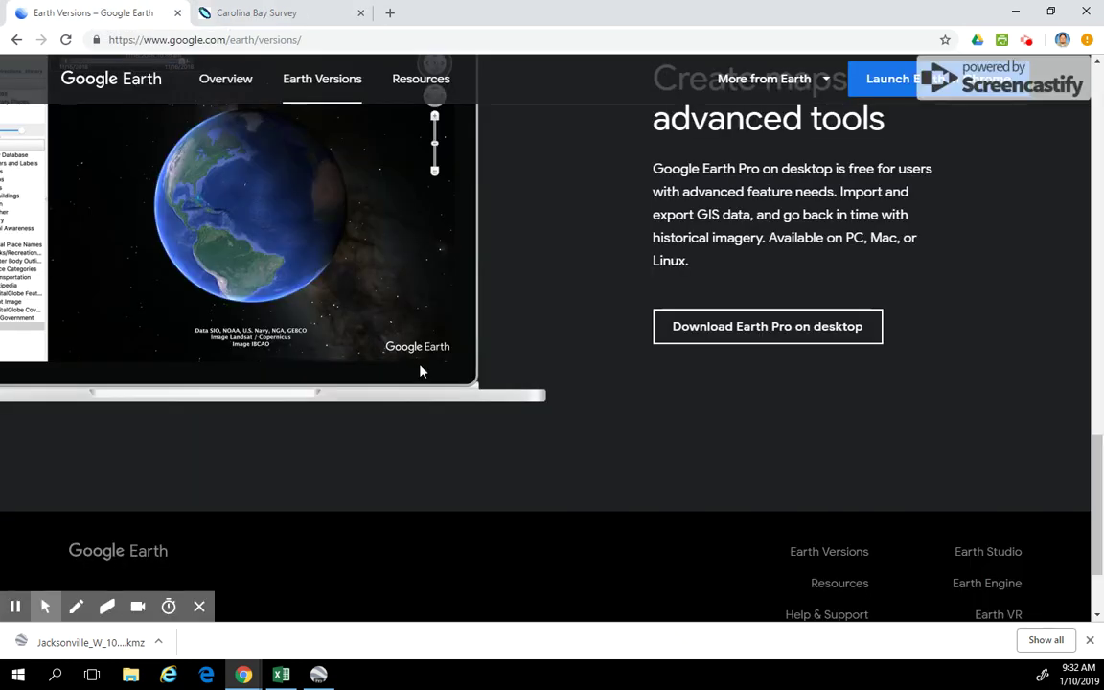
pyautogui.moveTo(45, 606)
pyautogui.click(318, 674)
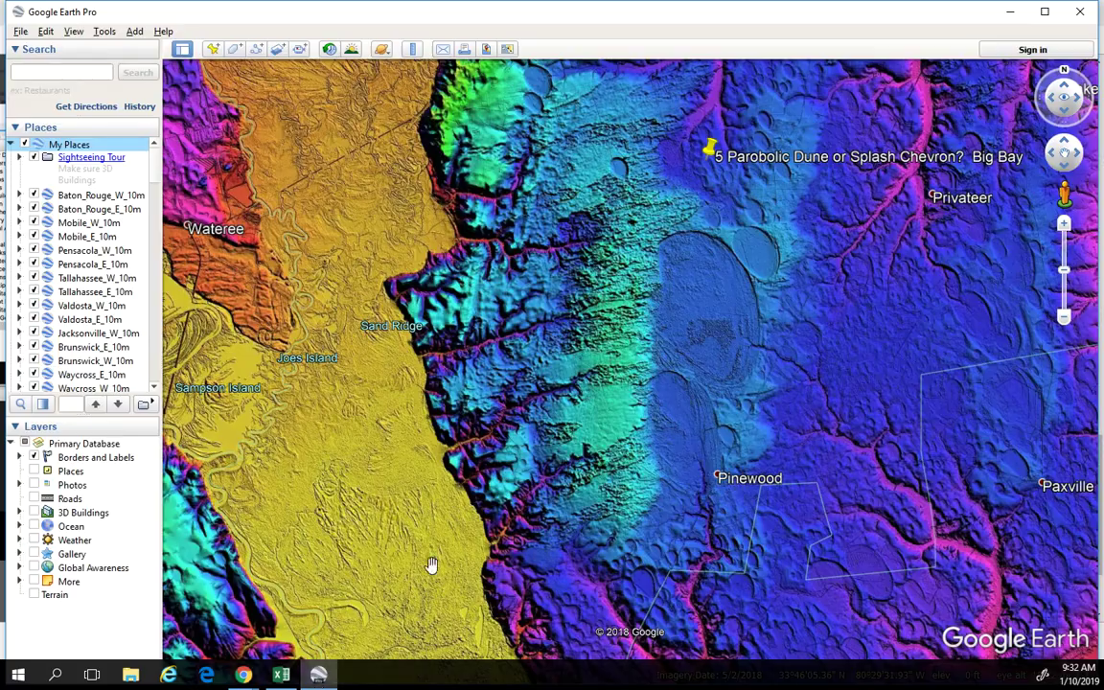
pyautogui.scroll(-5, 513, 518)
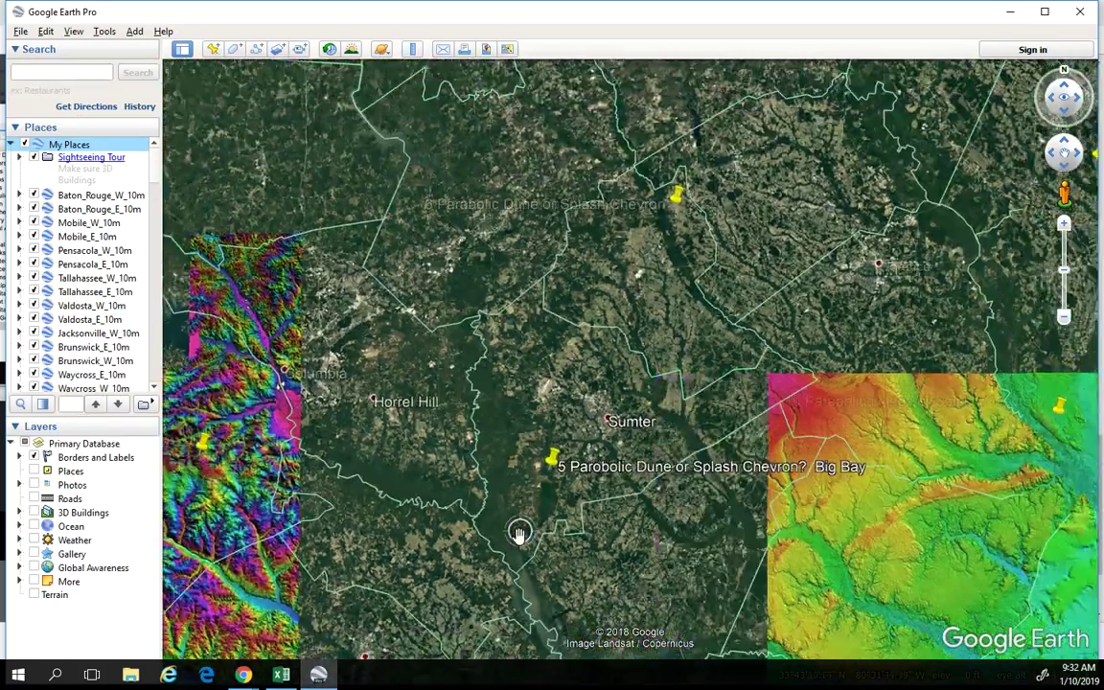
pyautogui.scroll(-5, 561, 558)
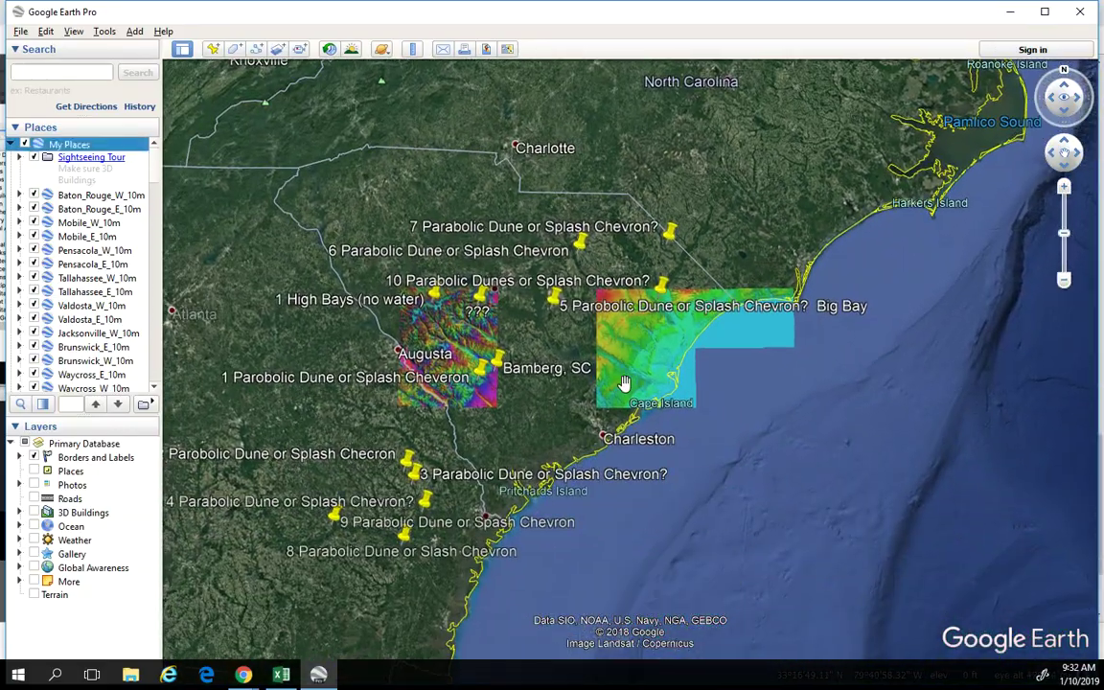
pyautogui.moveTo(613, 518); pyautogui.dragTo(596, 471)
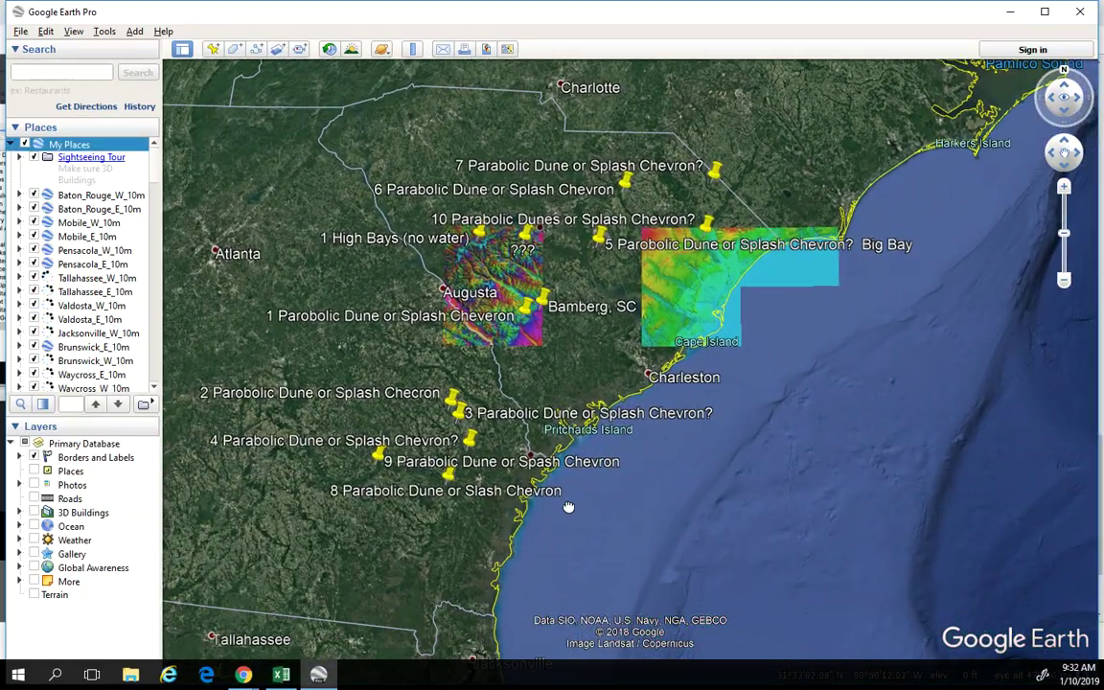
pyautogui.moveTo(567, 512); pyautogui.dragTo(631, 412)
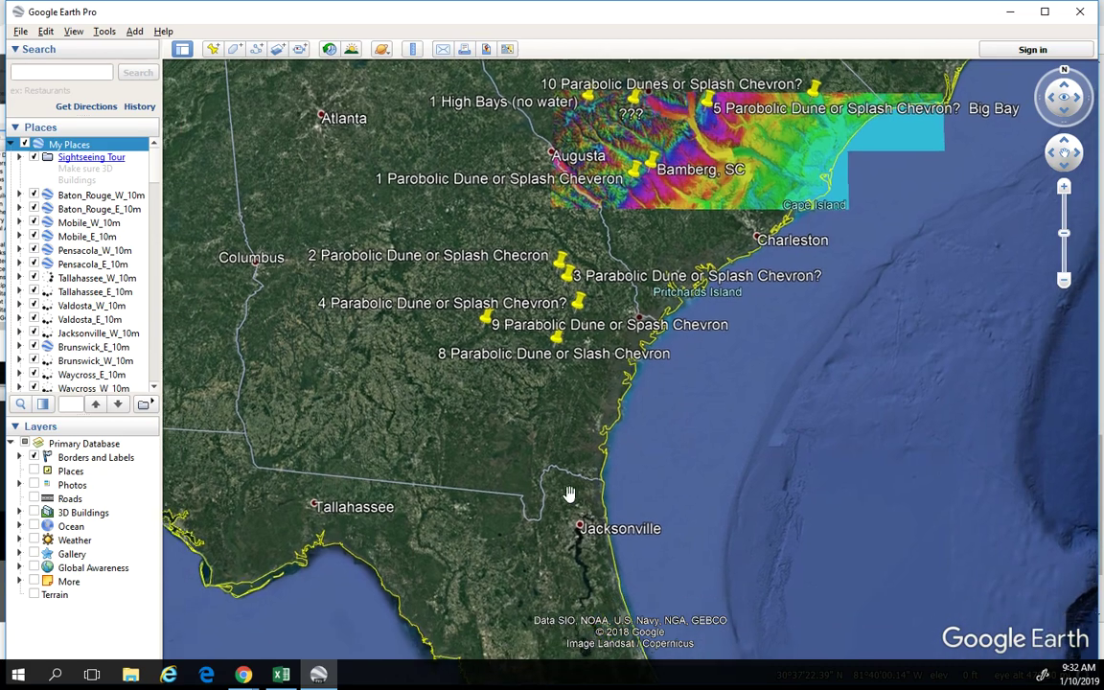
pyautogui.scroll(3, 567, 480)
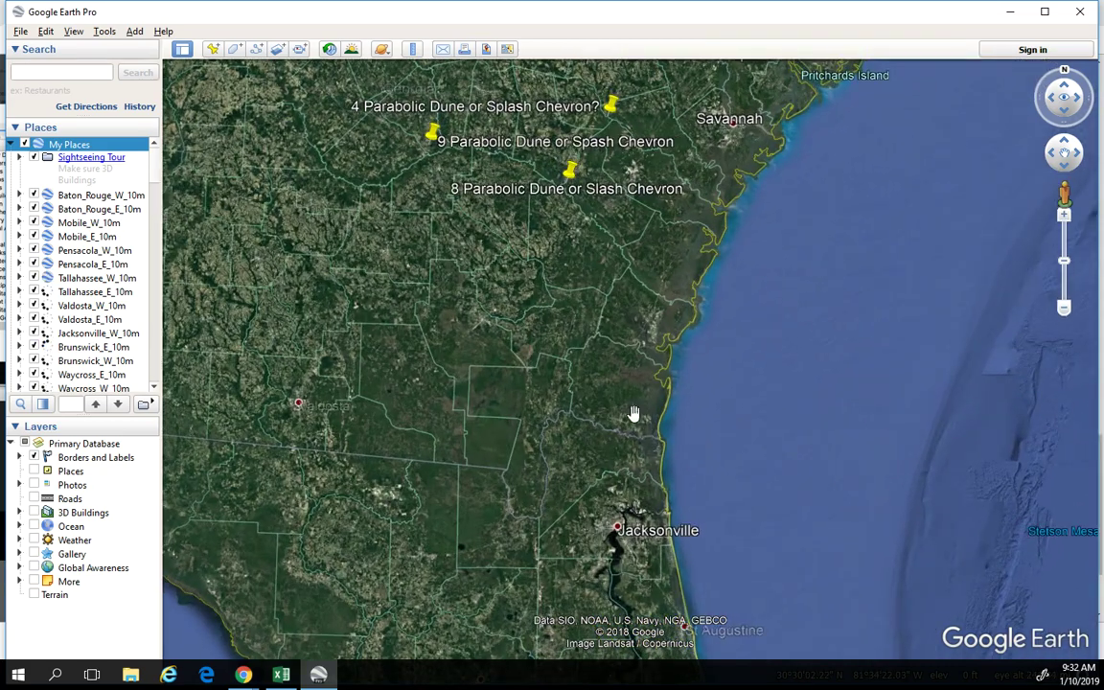
# - Examine the elevation overlays across southern Georgia, the Florida Panhandle and Alabama, and reset the view to north
pyautogui.moveTo(489, 428); pyautogui.dragTo(530, 428)
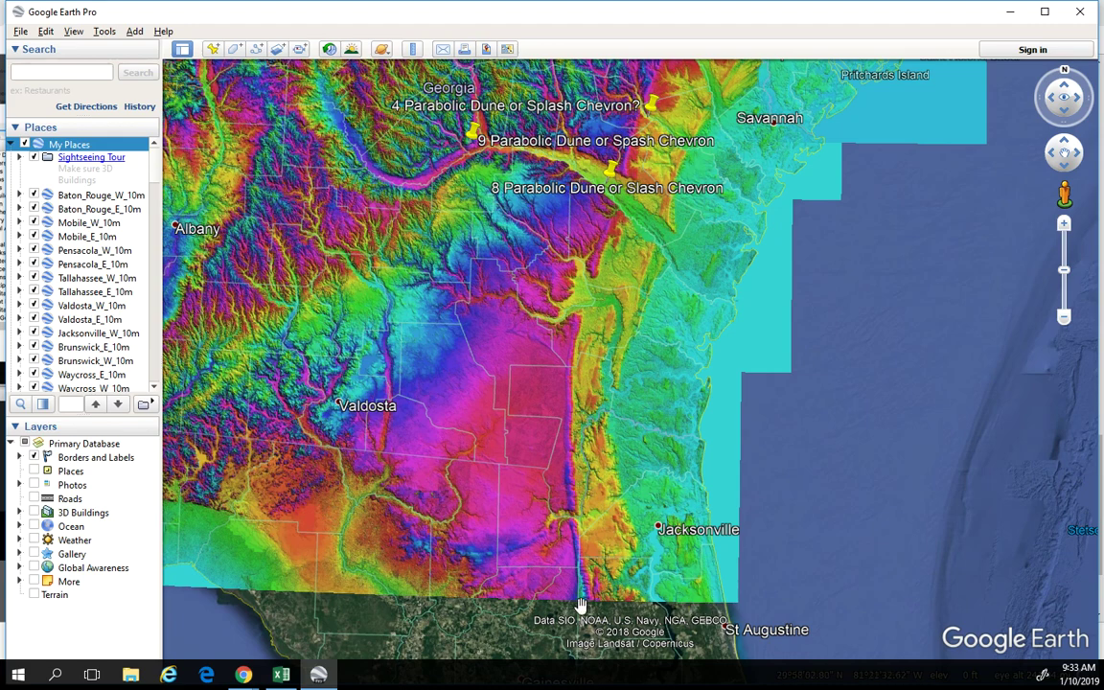
pyautogui.press('Left')
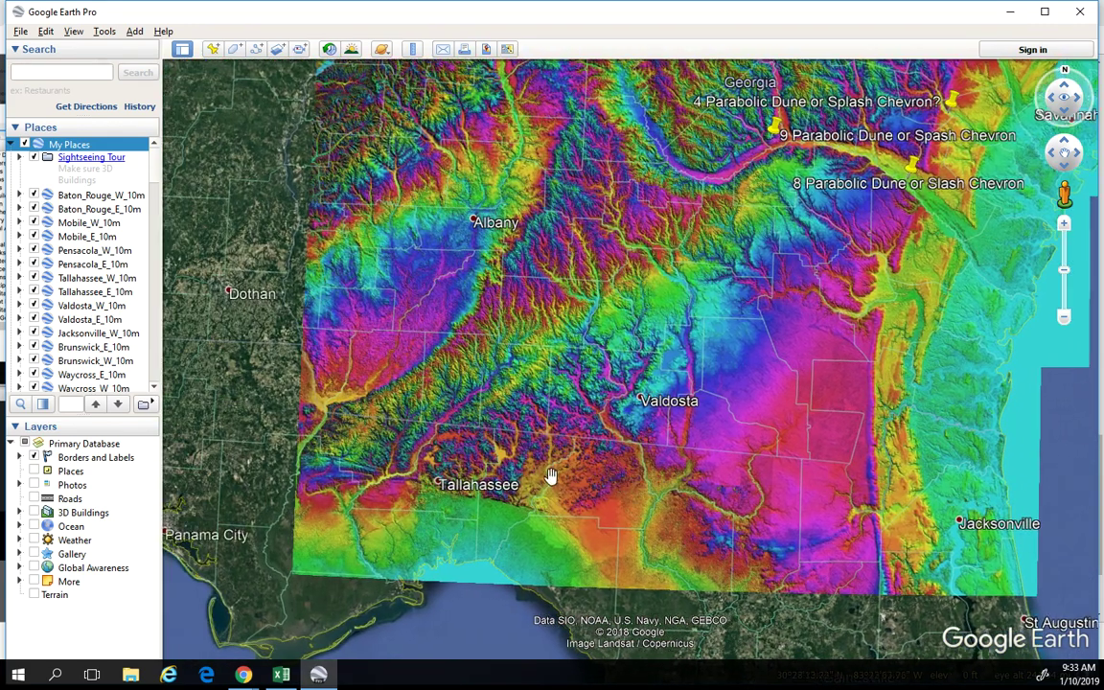
pyautogui.scroll(-5, 568, 469)
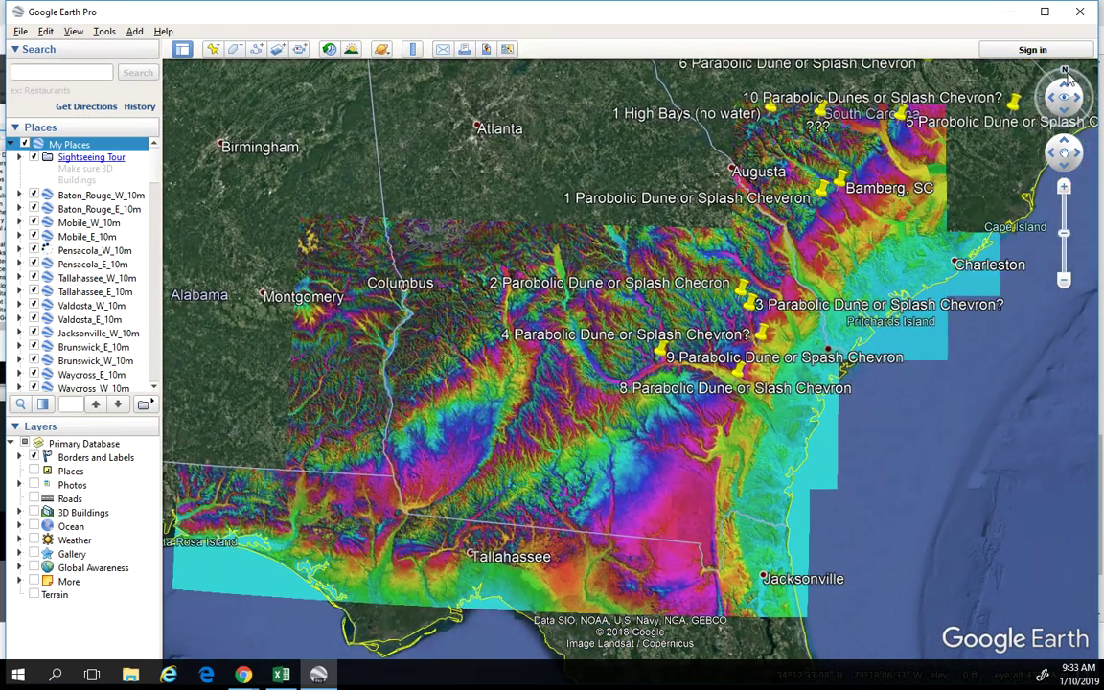
pyautogui.click(1065, 83)
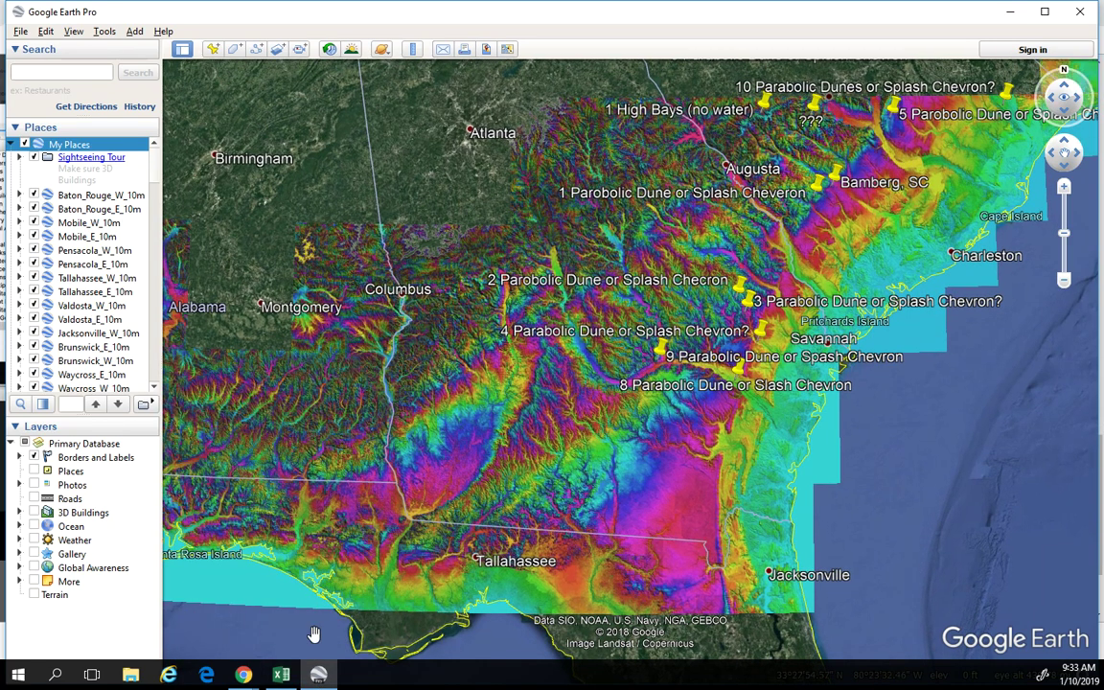
# - Return to the browser and show the quadrant map on the Carolina Bay Survey page
pyautogui.moveTo(239, 676)
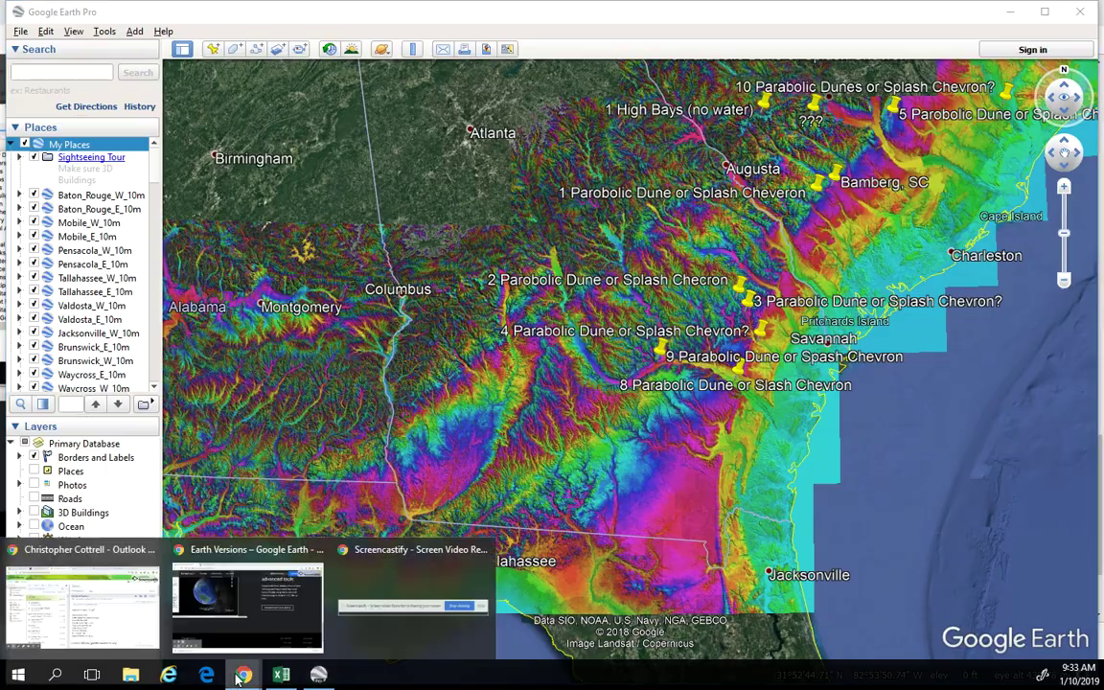
pyautogui.click(252, 613)
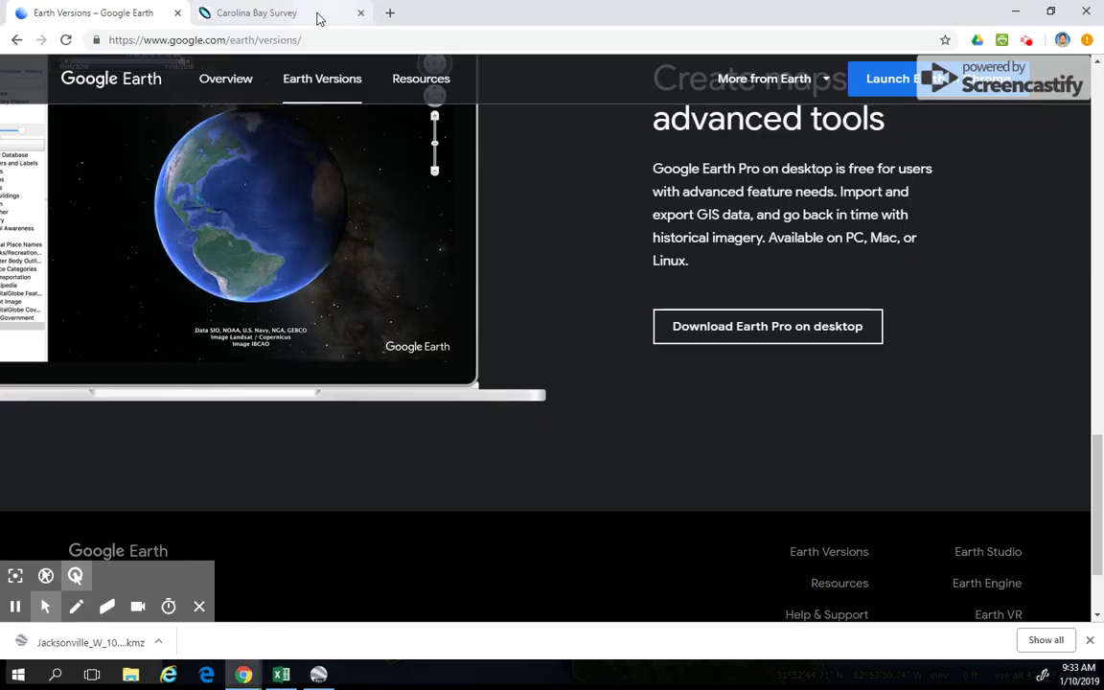
pyautogui.click(288, 15)
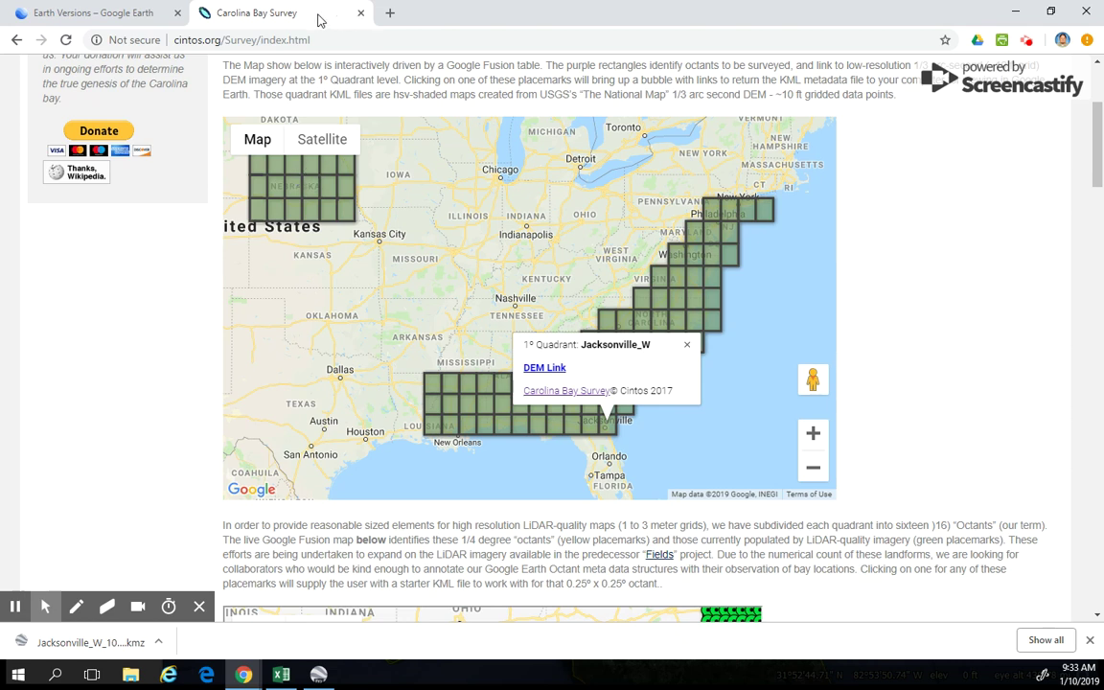
# - Switch back to Google Earth Pro and examine the Nebraska quadrant overlays around Freemont, Lincoln and Sioux City with north up
pyautogui.click(318, 676)
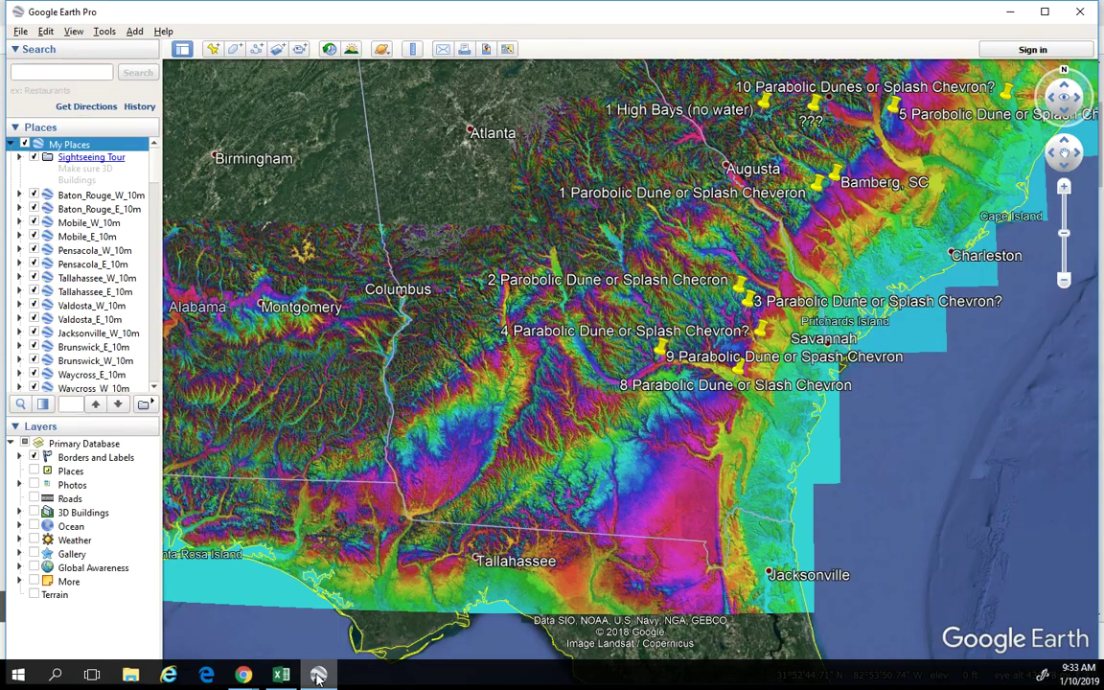
pyautogui.scroll(2, 686, 471)
pyautogui.moveTo(686, 471); pyautogui.dragTo(648, 503)
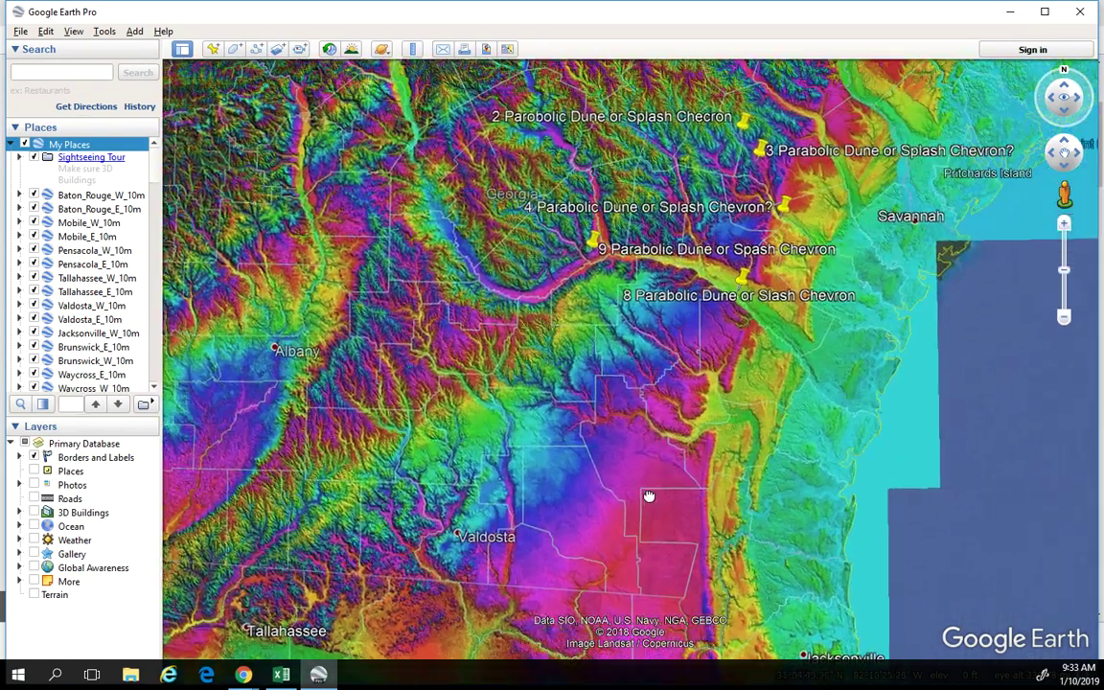
pyautogui.scroll(-5, 422, 479)
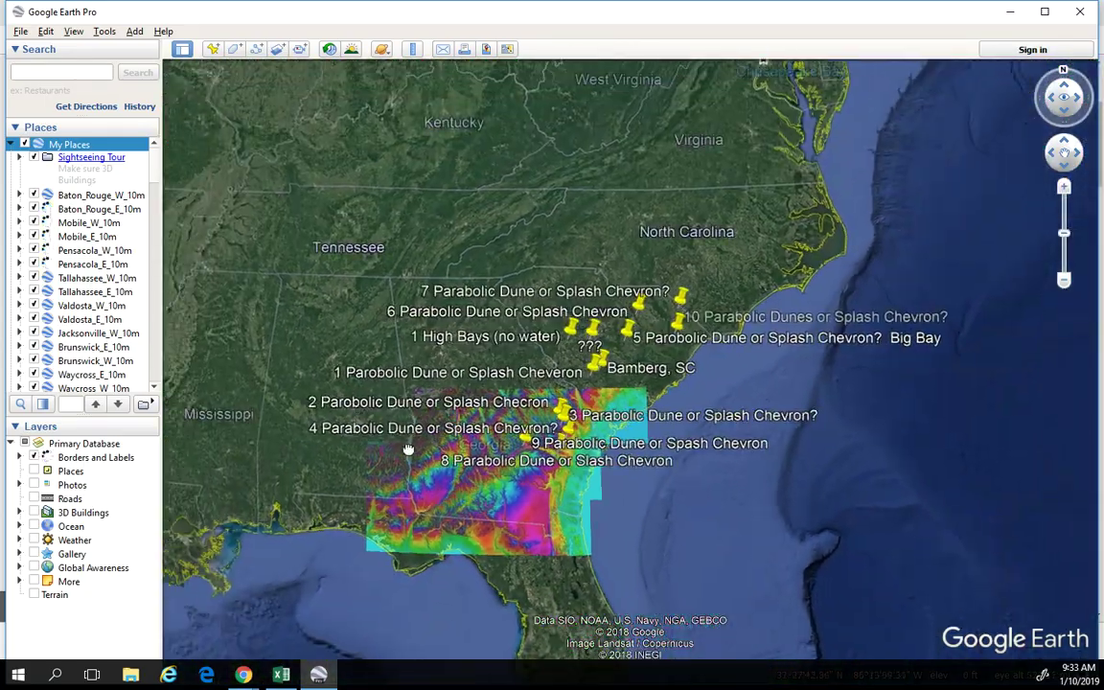
pyautogui.moveTo(402, 450); pyautogui.dragTo(601, 534)
pyautogui.moveTo(364, 388); pyautogui.dragTo(568, 543)
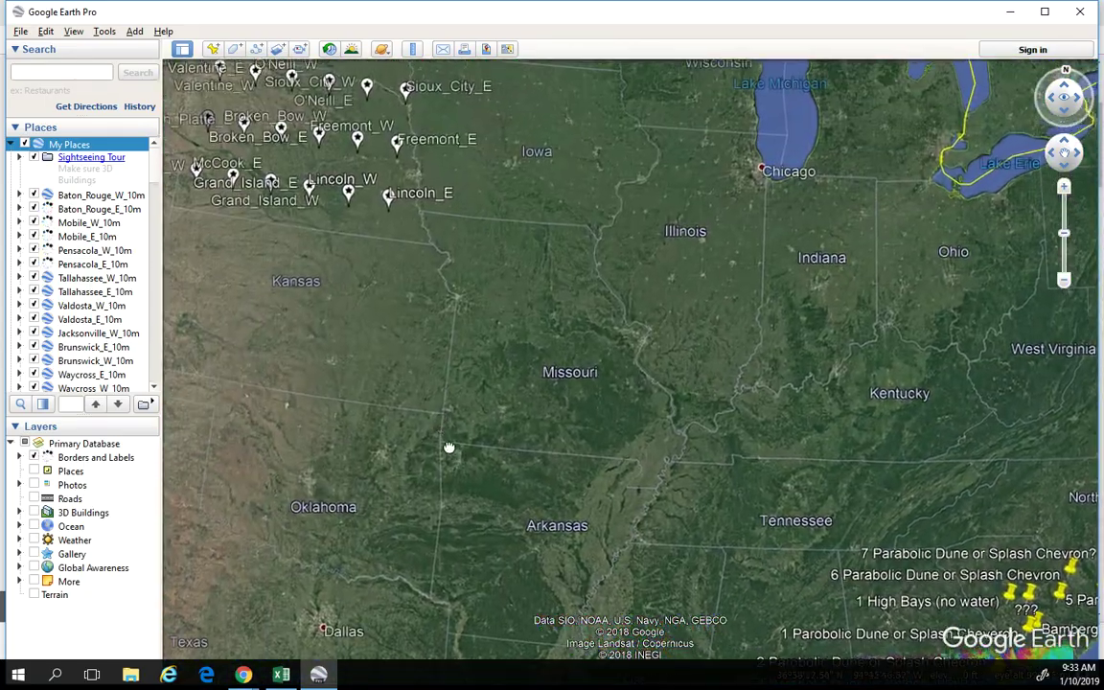
pyautogui.moveTo(448, 449); pyautogui.dragTo(469, 469)
pyautogui.scroll(3, 439, 347)
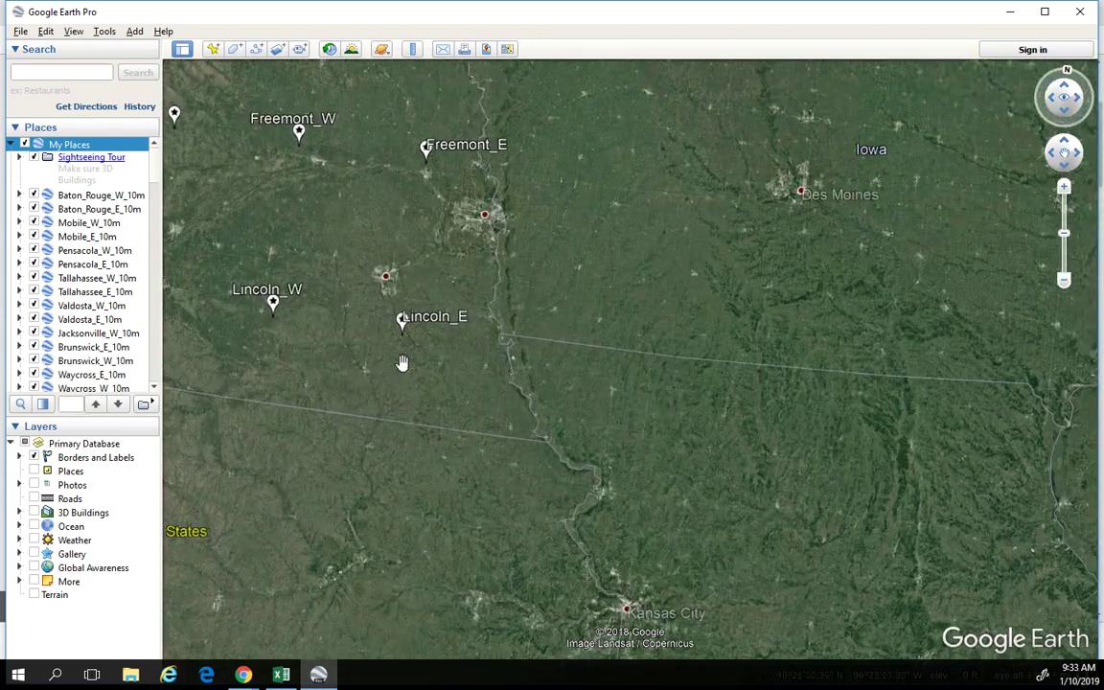
pyautogui.moveTo(394, 364); pyautogui.dragTo(473, 463)
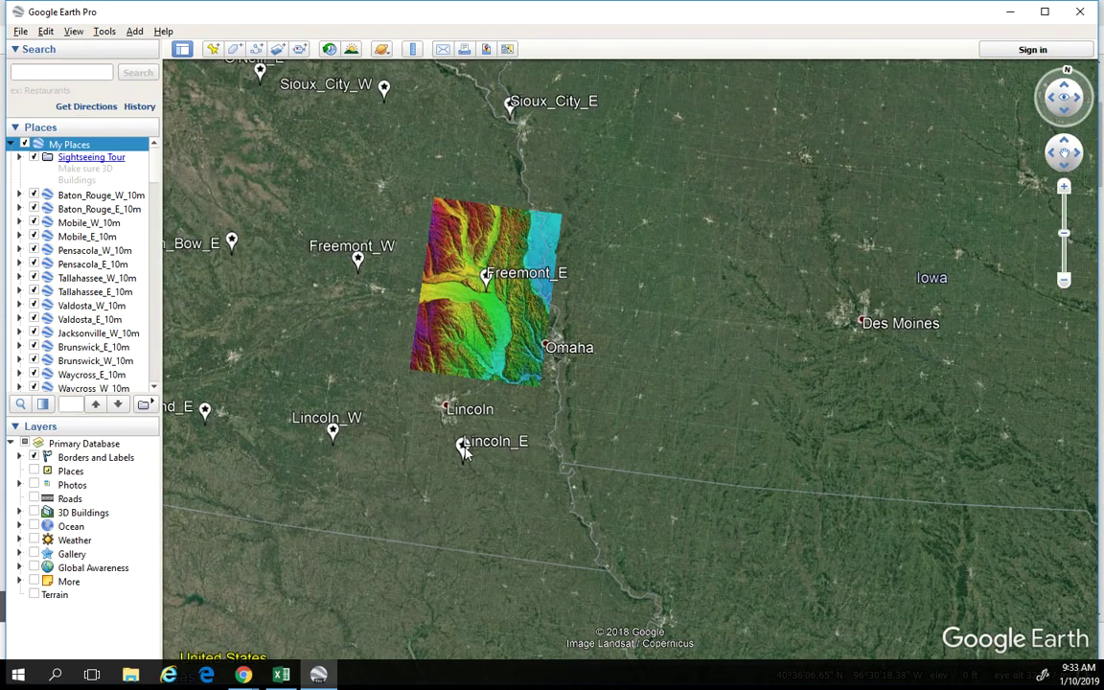
pyautogui.click(1067, 73)
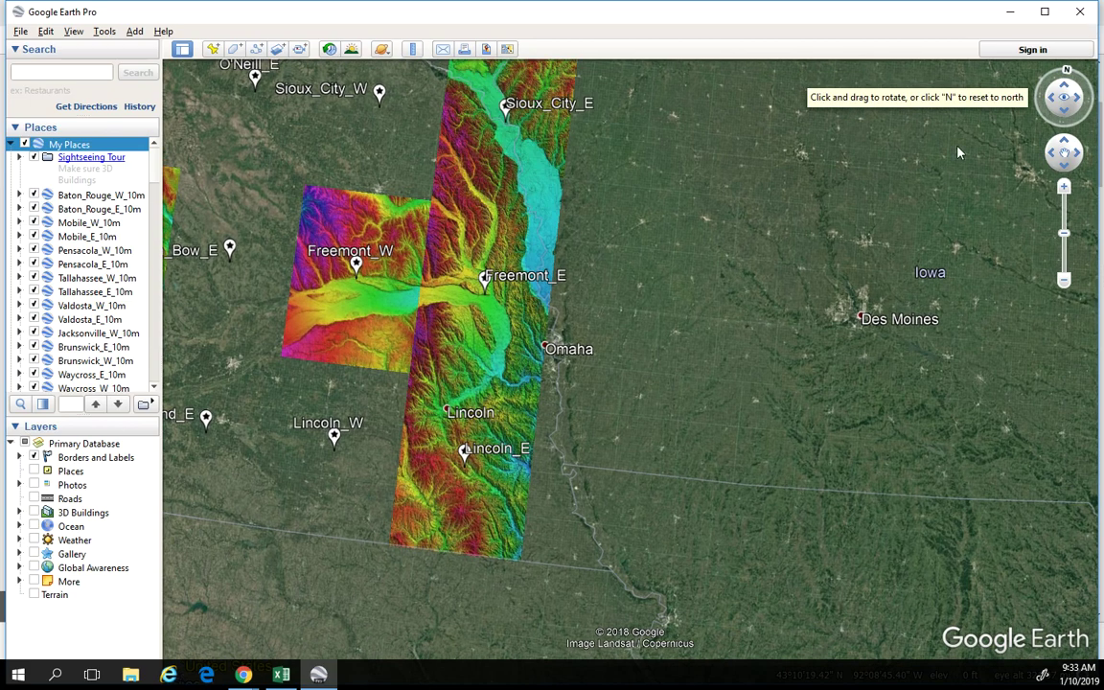
pyautogui.moveTo(899, 533); pyautogui.dragTo(461, 316)
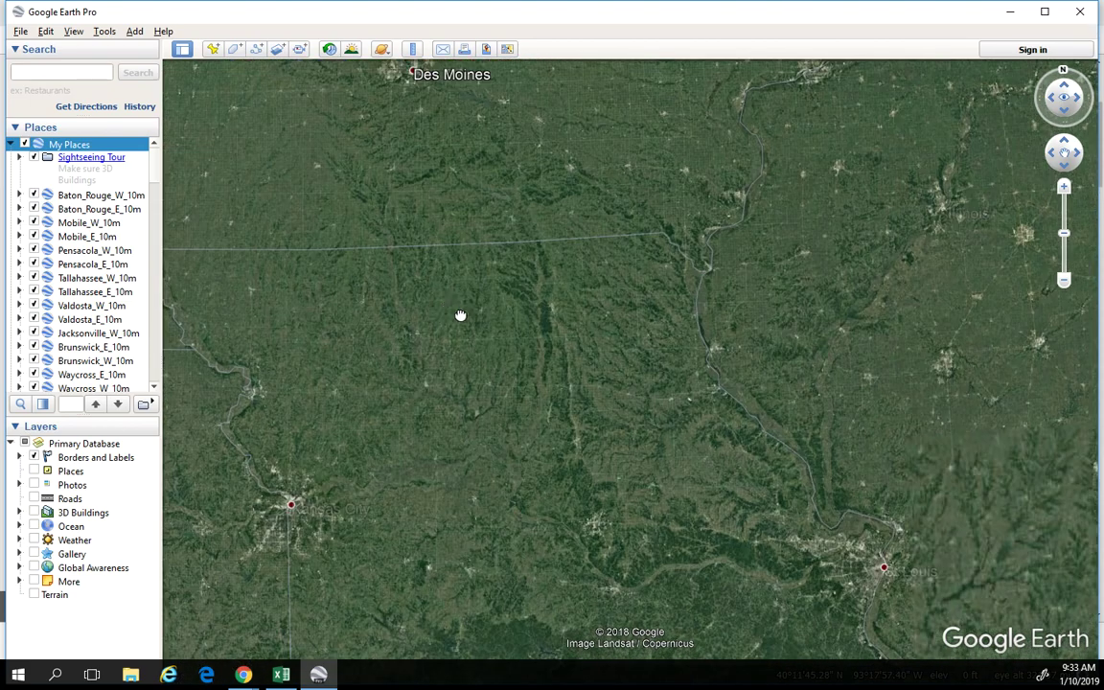
# - View the South Carolina elevation overlays around the Big Bay placemark near Sumter
pyautogui.scroll(-3, 618, 431)
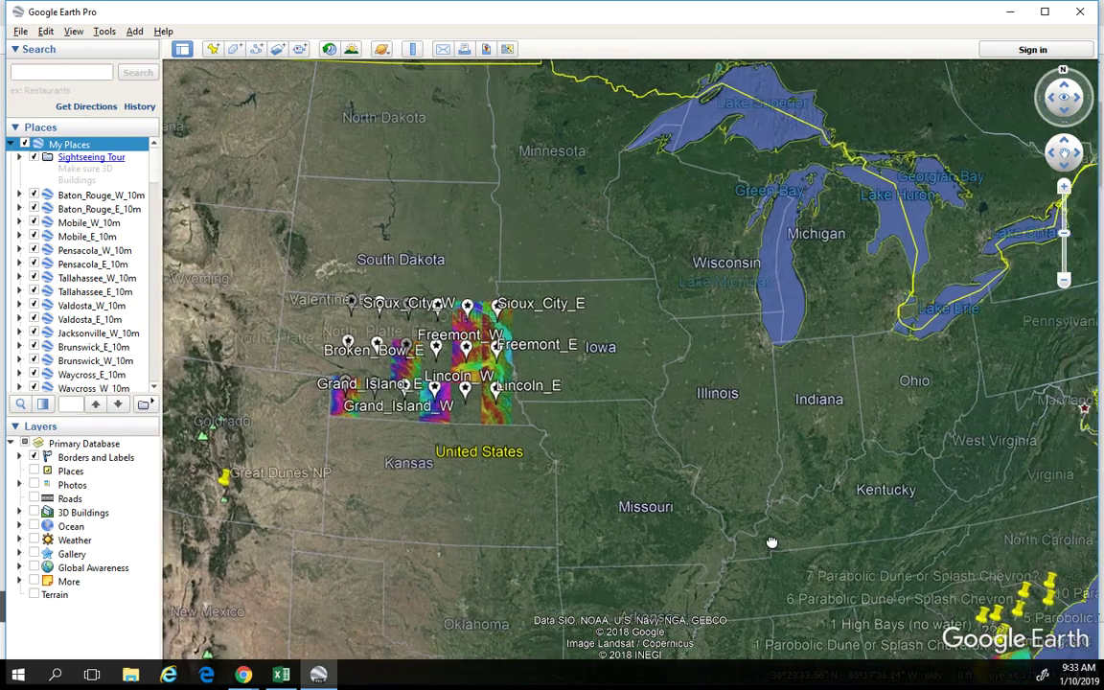
pyautogui.moveTo(772, 537); pyautogui.dragTo(557, 469)
pyautogui.scroll(4, 717, 498)
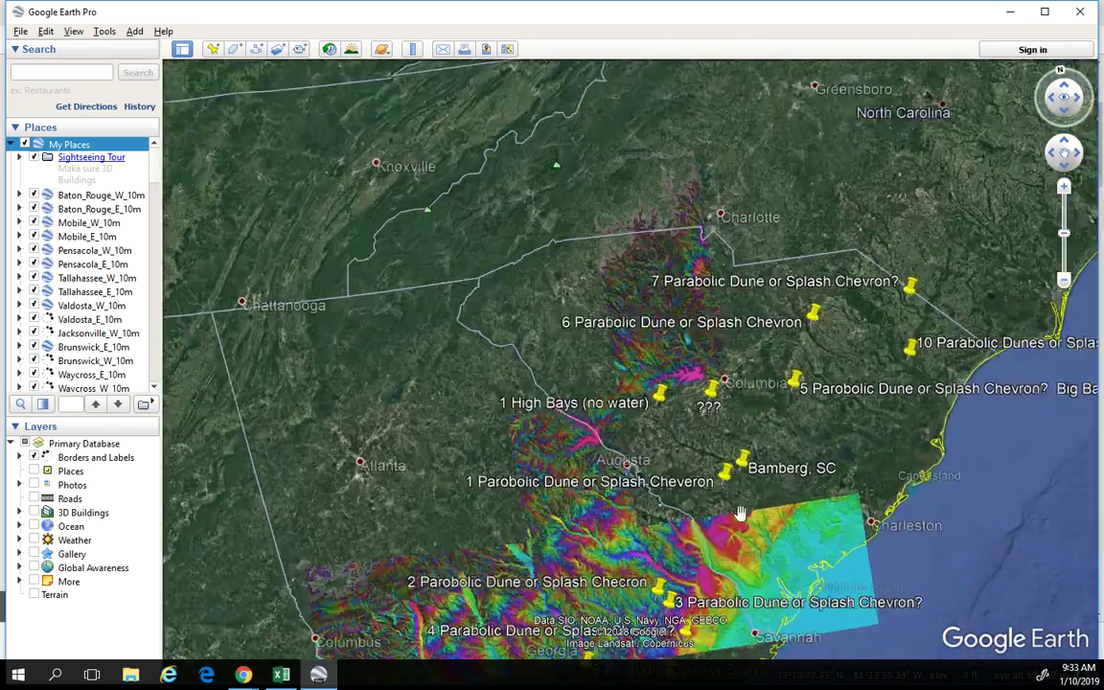
pyautogui.scroll(3, 665, 517)
pyautogui.scroll(2, 666, 516)
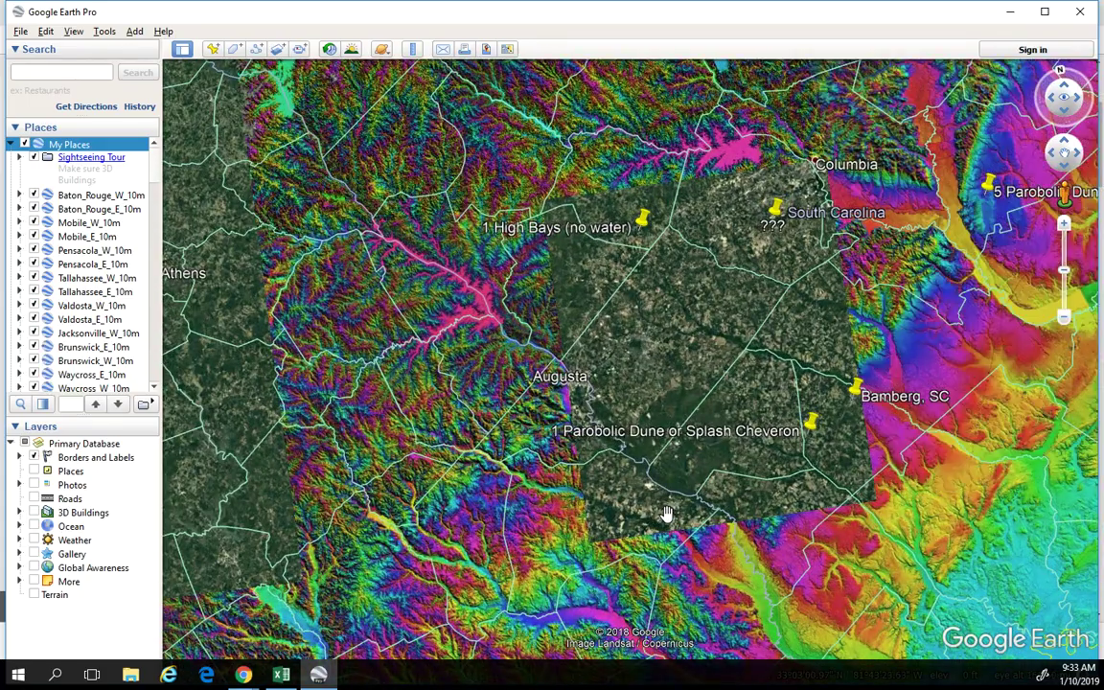
pyautogui.moveTo(672, 493); pyautogui.dragTo(355, 567)
pyautogui.scroll(5, 603, 463)
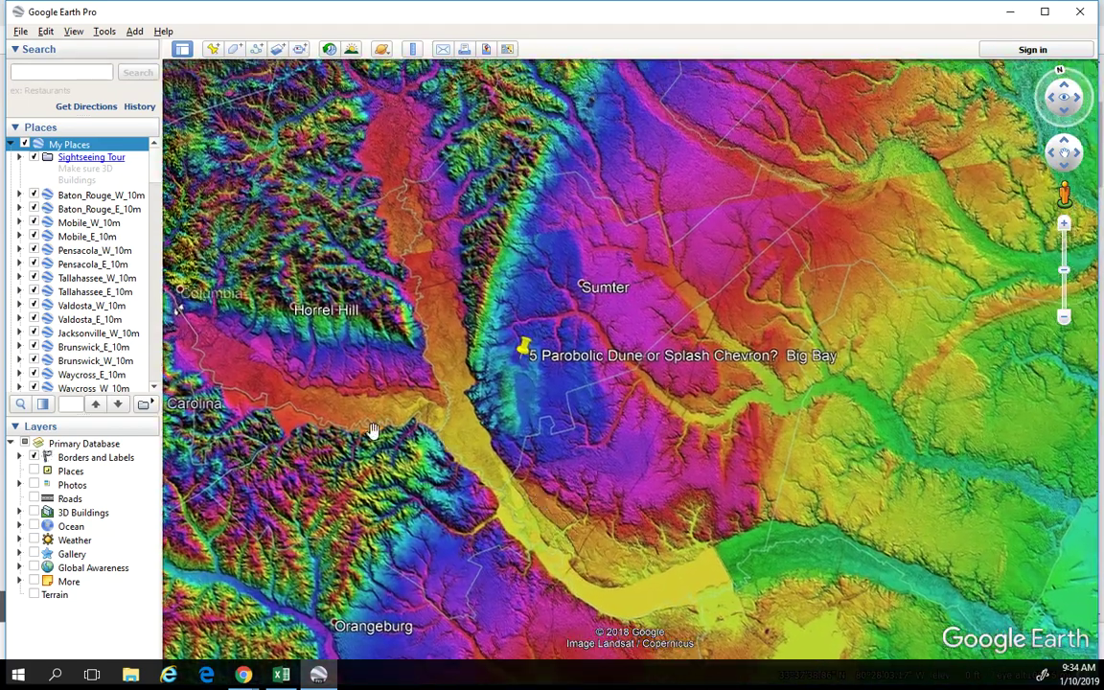
# - Show the Roads layer over the Big Bay area, and hide it together with the Borders and Labels layer
pyautogui.click(34, 498)
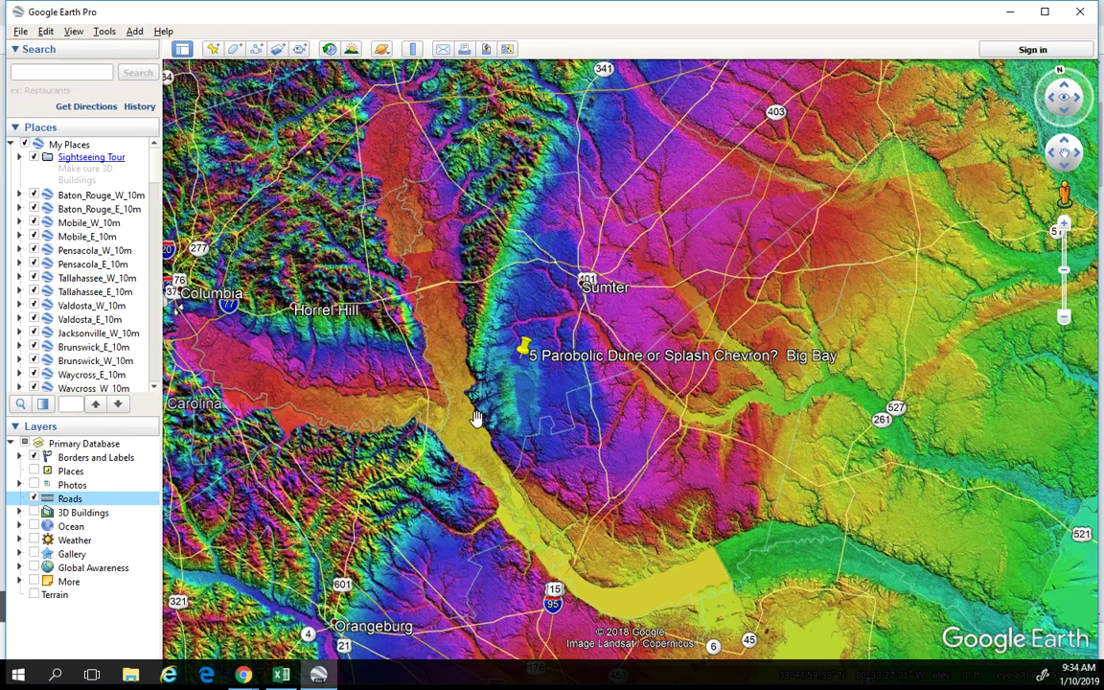
pyautogui.scroll(3, 488, 414)
pyautogui.scroll(2, 508, 457)
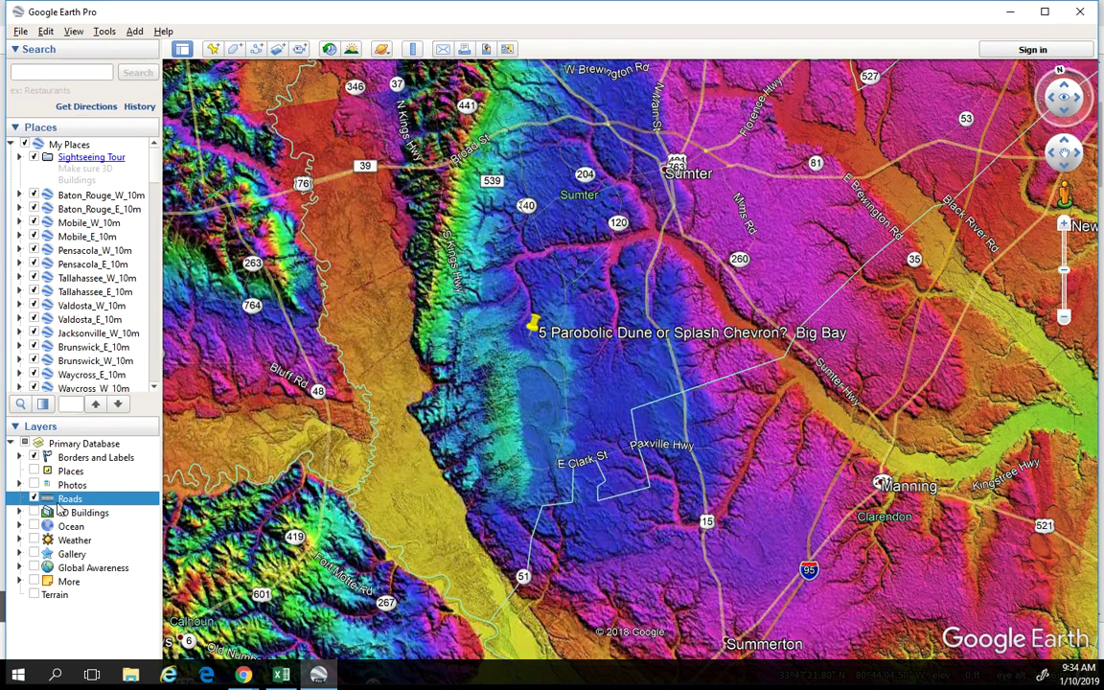
pyautogui.click(34, 457)
pyautogui.click(33, 457)
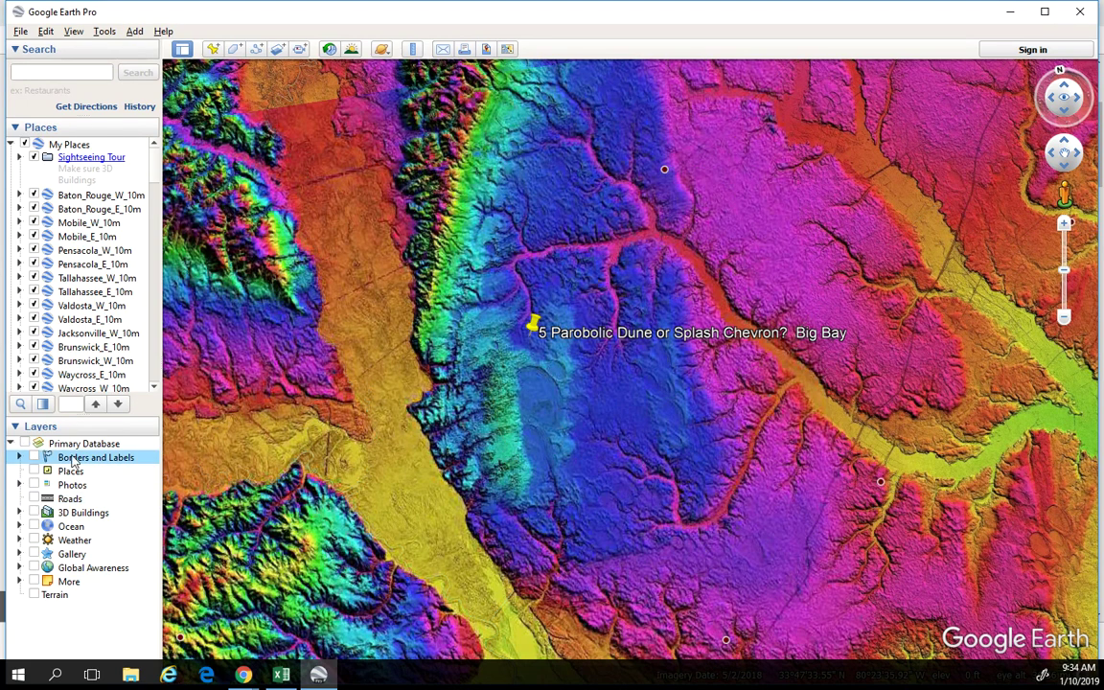
# - Examine the Carolina bays and surrounding terrain near the Big Bay placemark up close with north up
pyautogui.scroll(1, 426, 419)
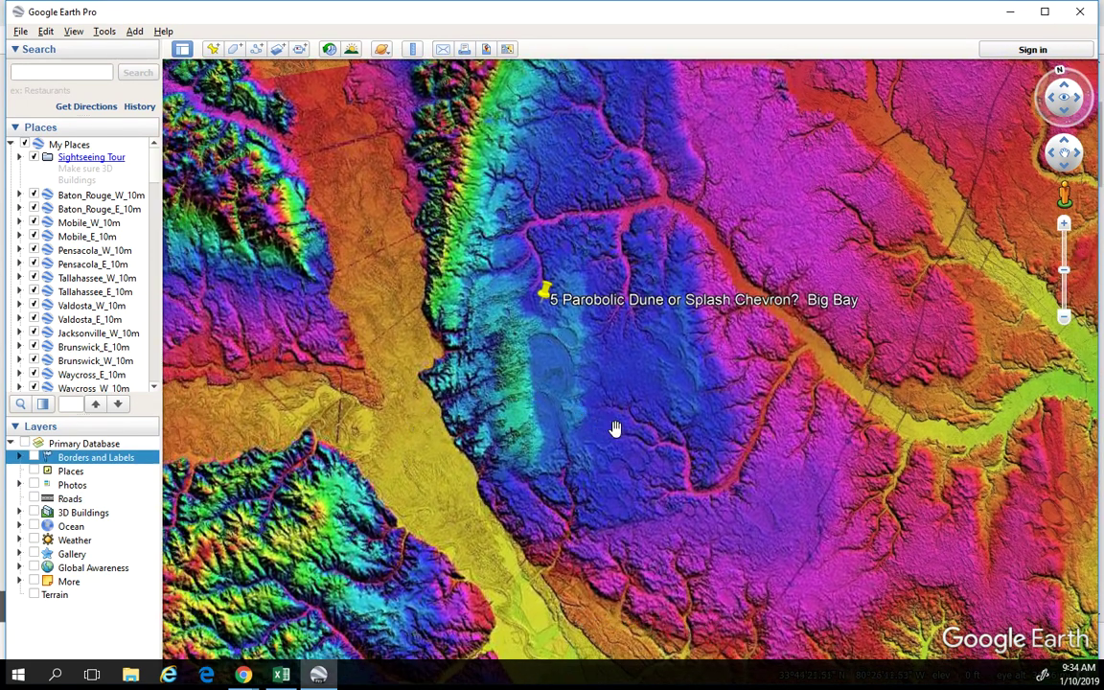
pyautogui.scroll(1, 627, 436)
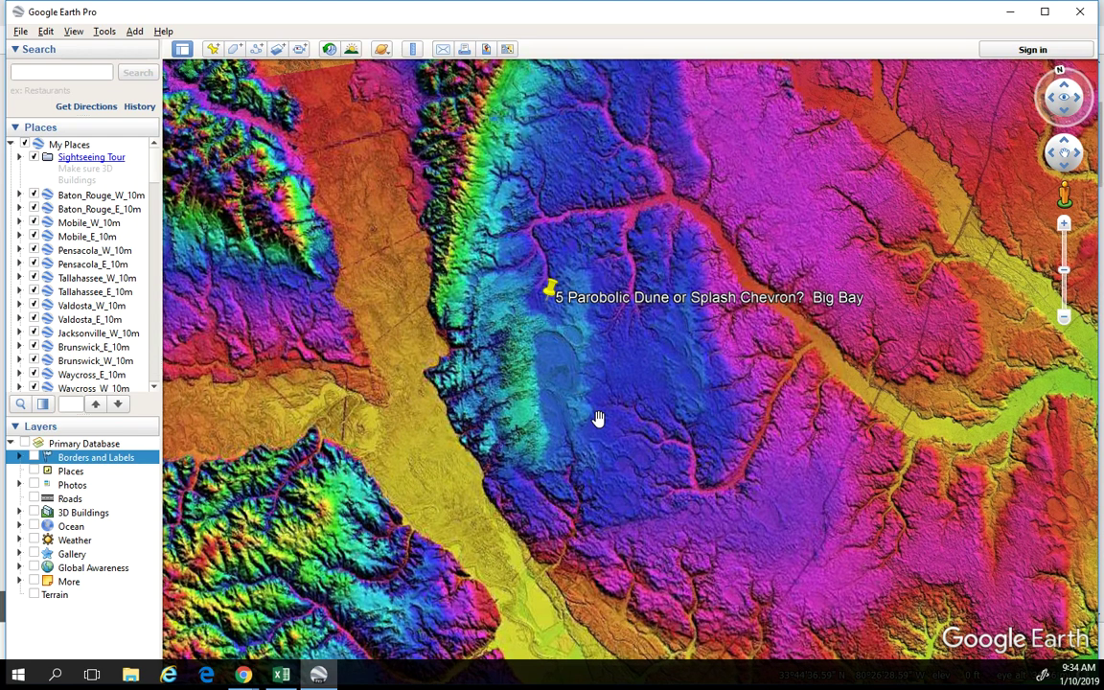
pyautogui.moveTo(621, 431); pyautogui.dragTo(608, 419)
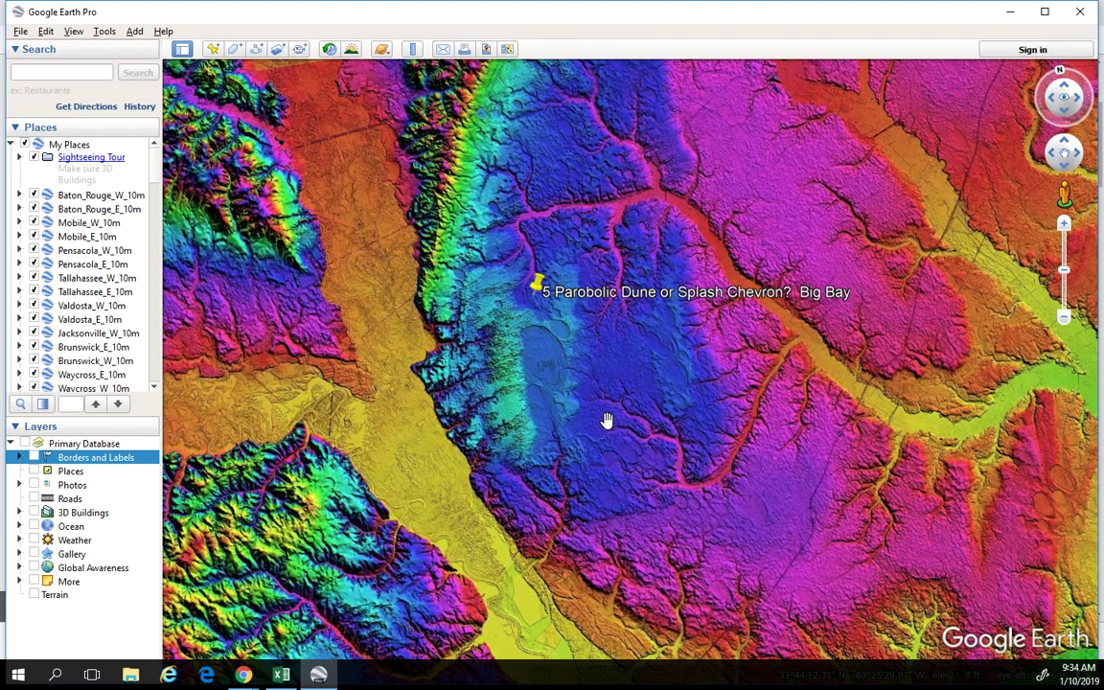
pyautogui.scroll(1, 607, 420)
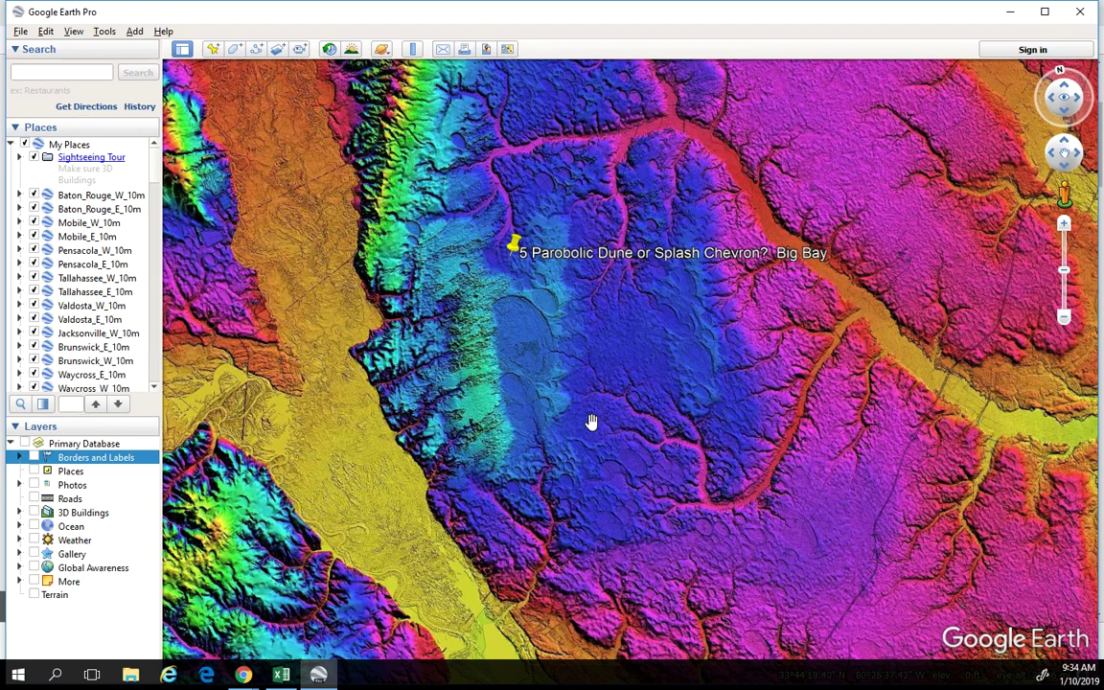
pyautogui.moveTo(591, 423); pyautogui.dragTo(626, 425)
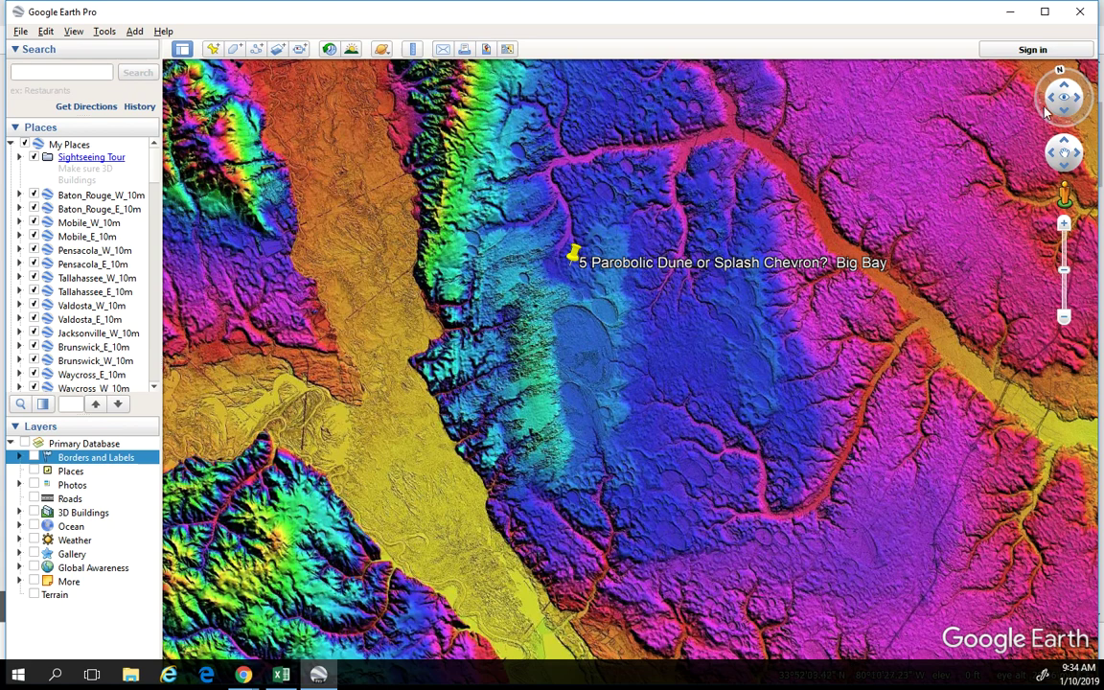
pyautogui.click(1060, 70)
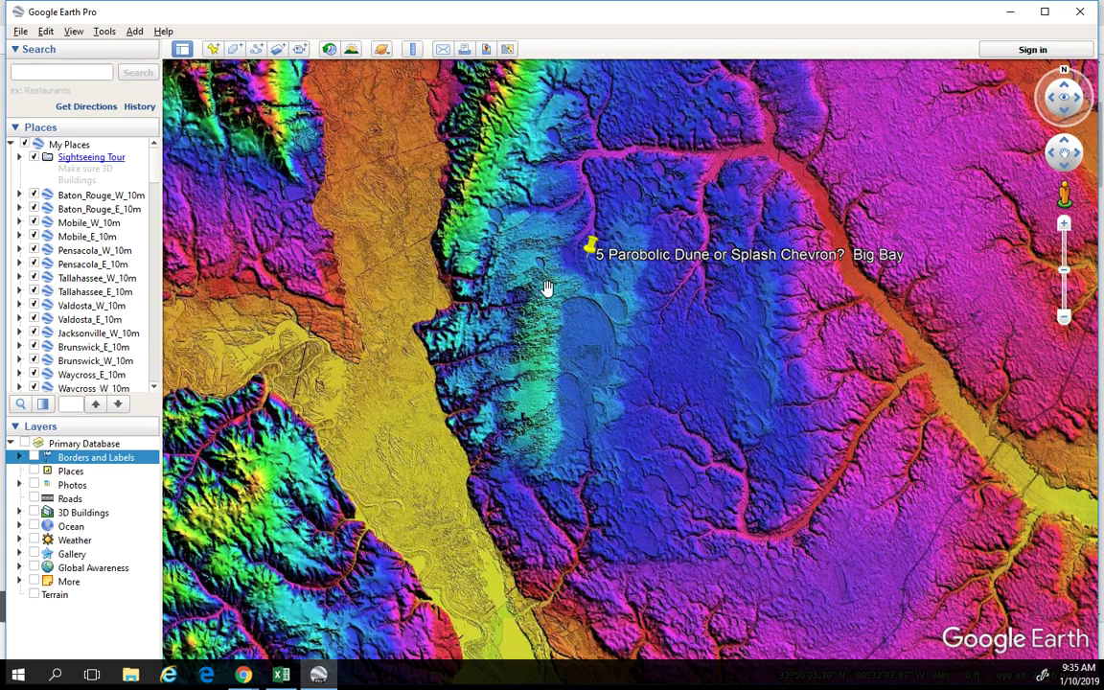
pyautogui.scroll(3, 547, 290)
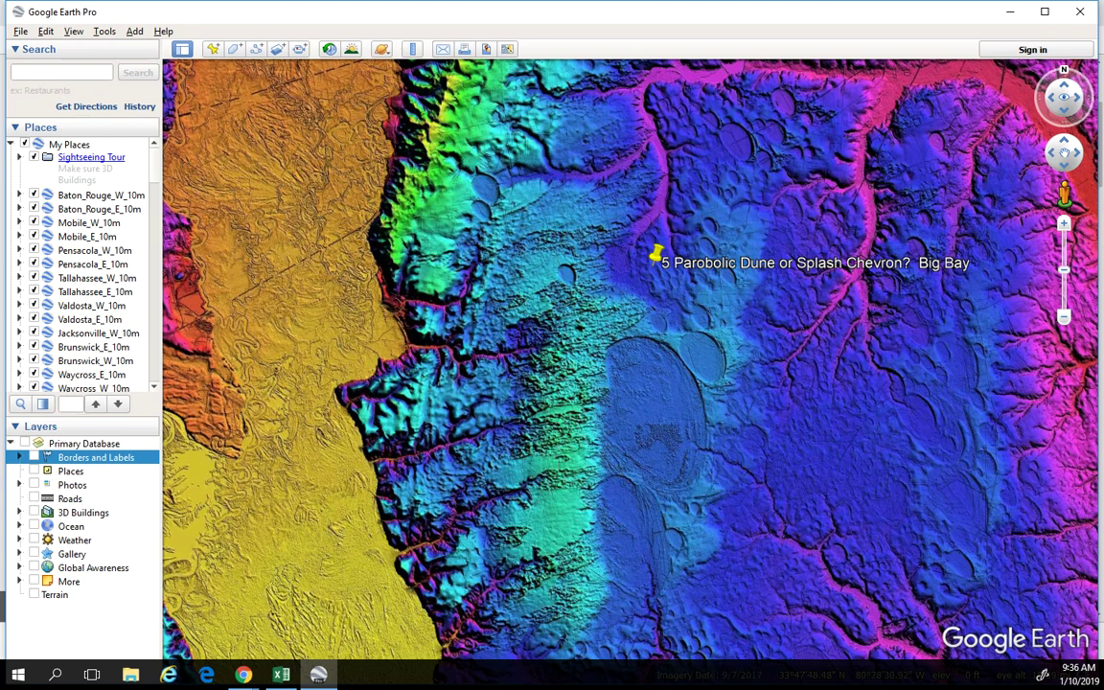
pyautogui.hotkey('alt', 'Tab')
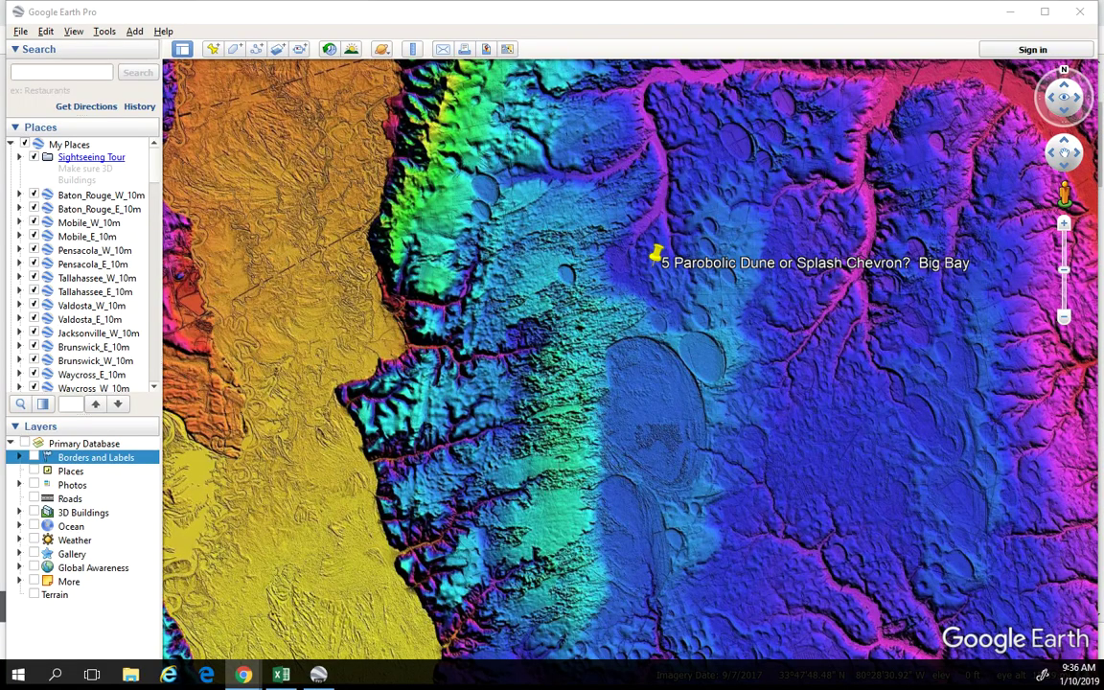